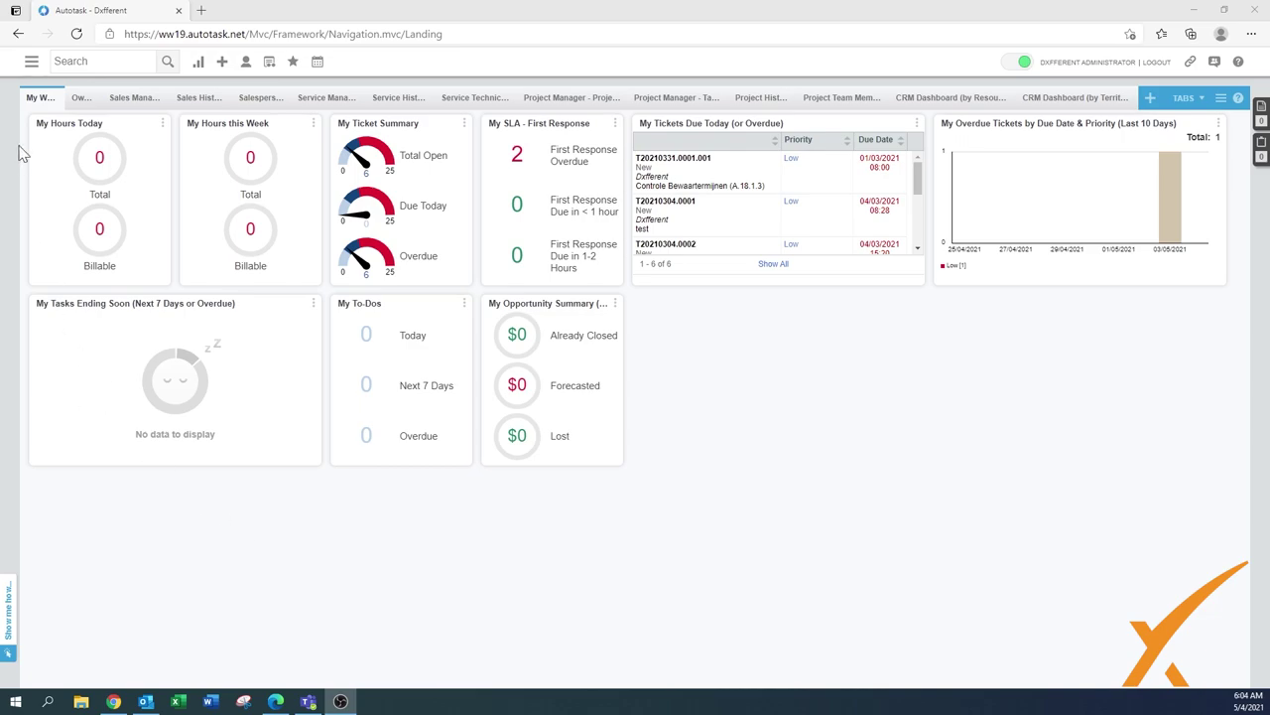
Open the Opportunity Categories page from the Sales & Opportunities section of the admin settings
{"action": "left_click", "coordinate": [31, 64]}
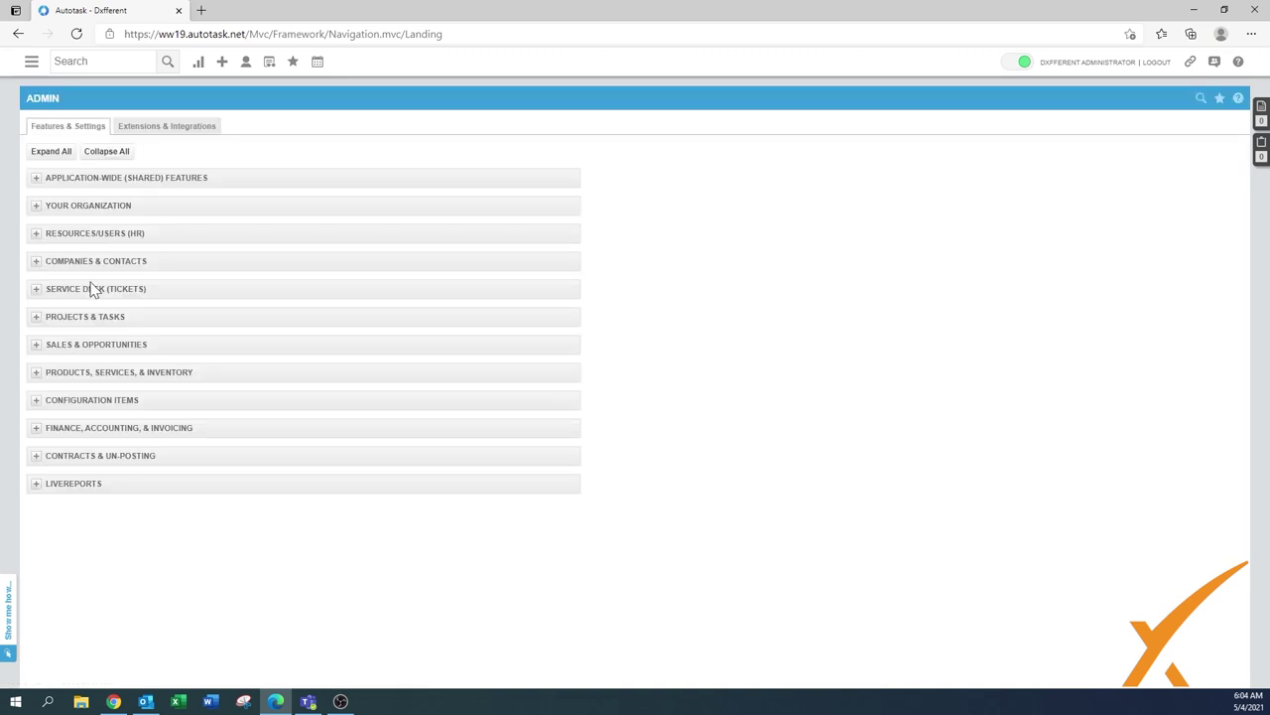
{"action": "left_click", "coordinate": [35, 348]}
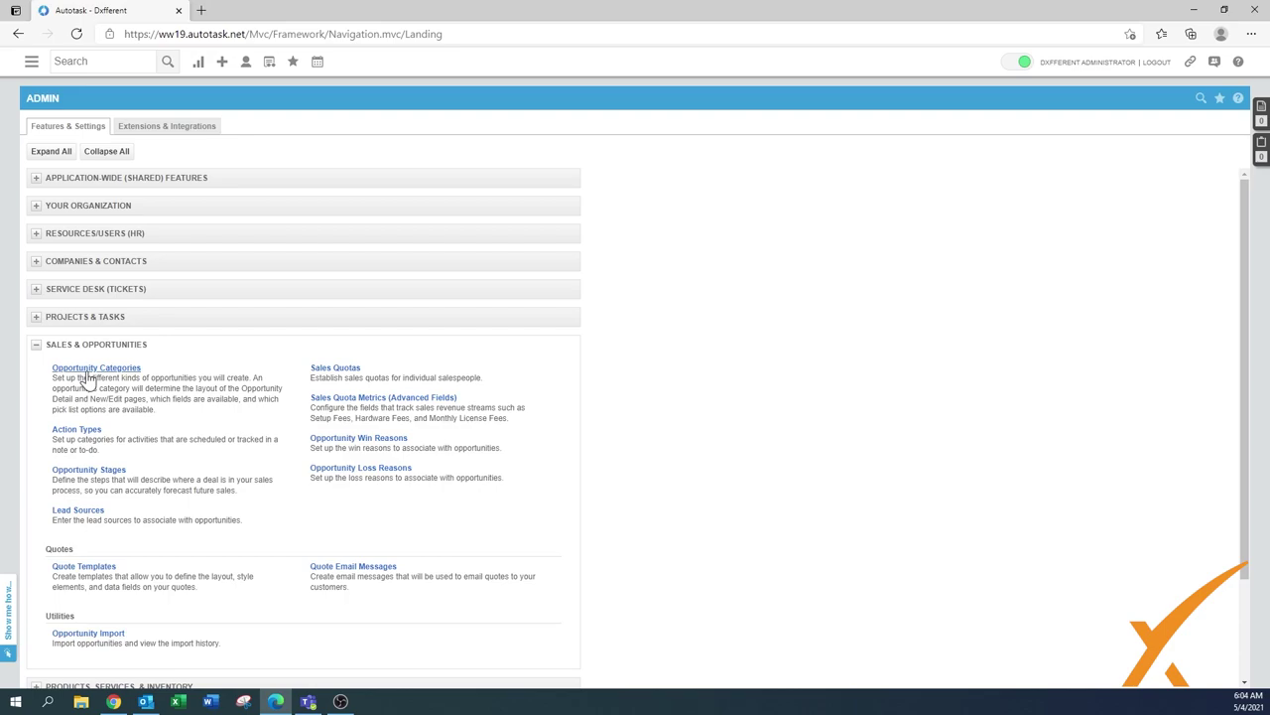
{"action": "left_click", "coordinate": [87, 369]}
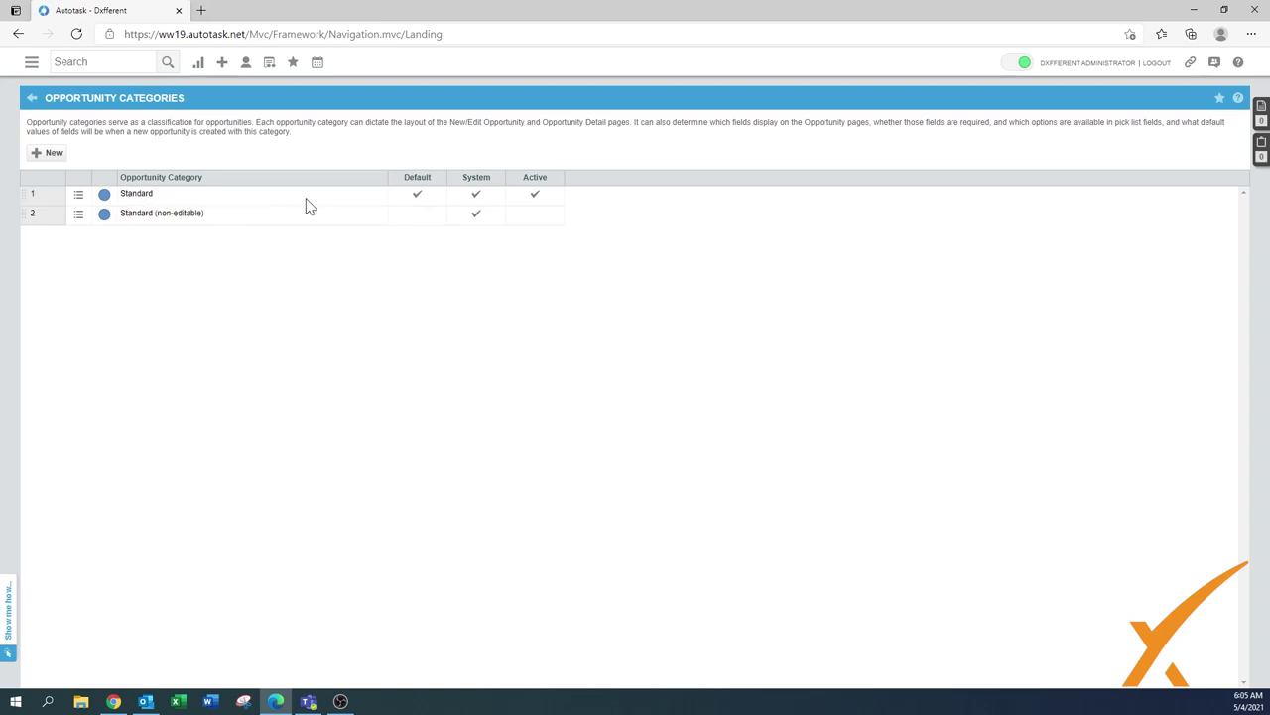
Create a copy of the Standard opportunity category
{"action": "left_click", "coordinate": [78, 195]}
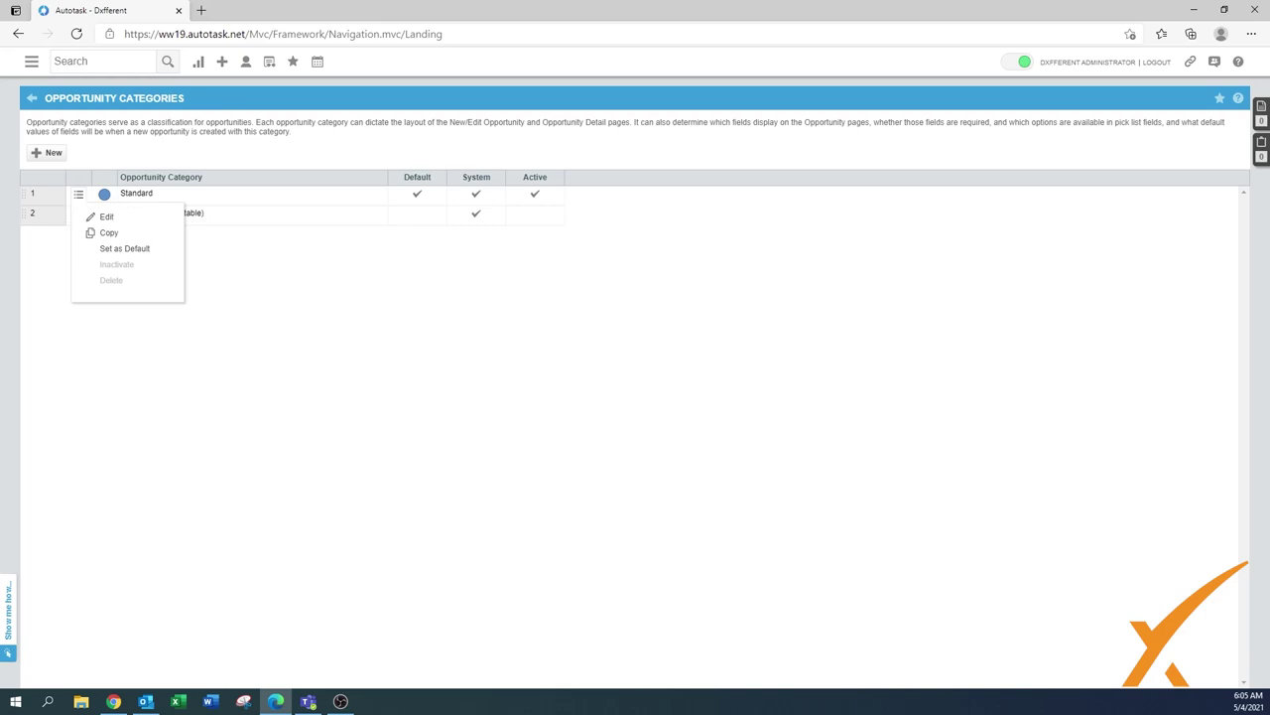
{"action": "left_click", "coordinate": [79, 198]}
{"action": "left_click", "coordinate": [80, 202]}
{"action": "key", "text": "Escape"}
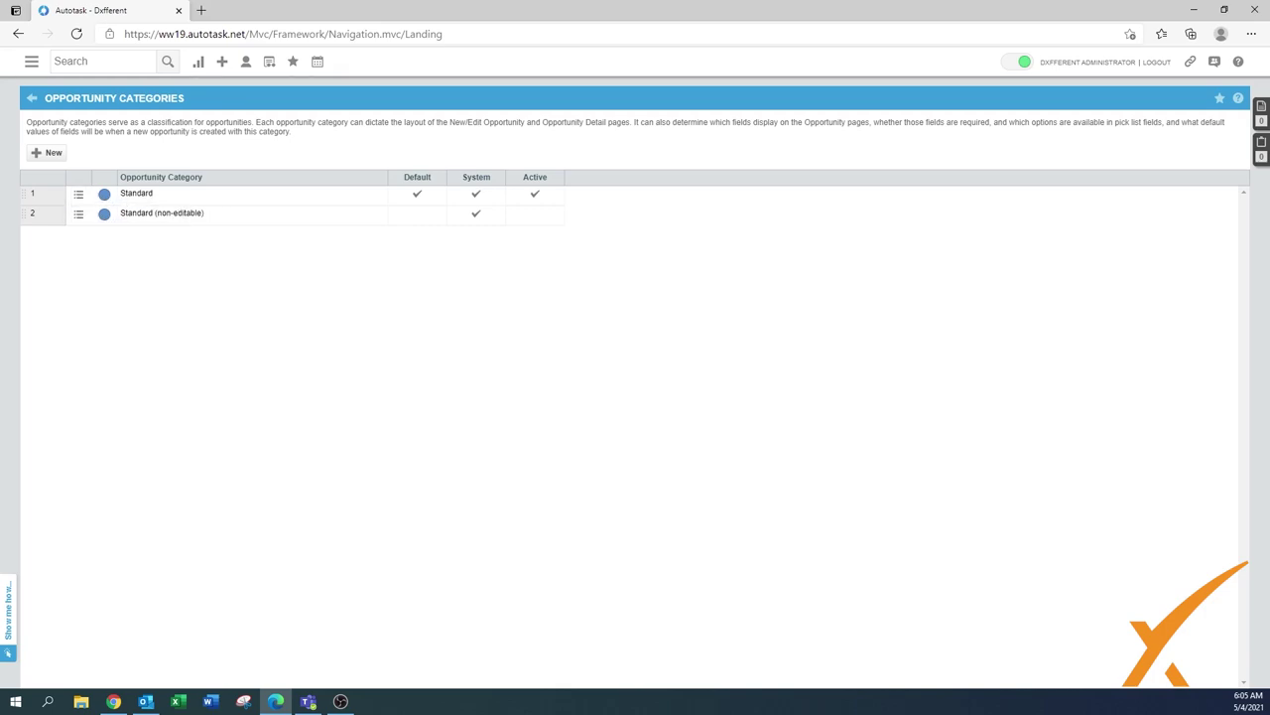
{"action": "left_click", "coordinate": [81, 201]}
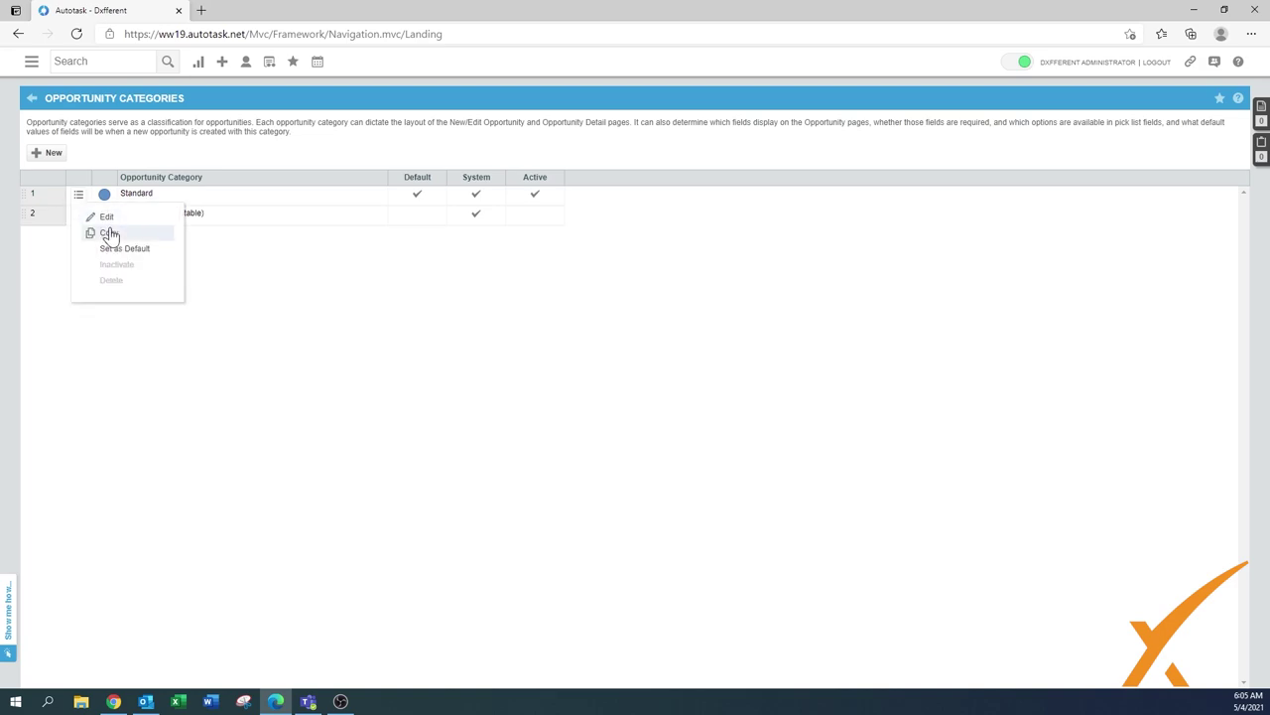
{"action": "left_click", "coordinate": [112, 235]}
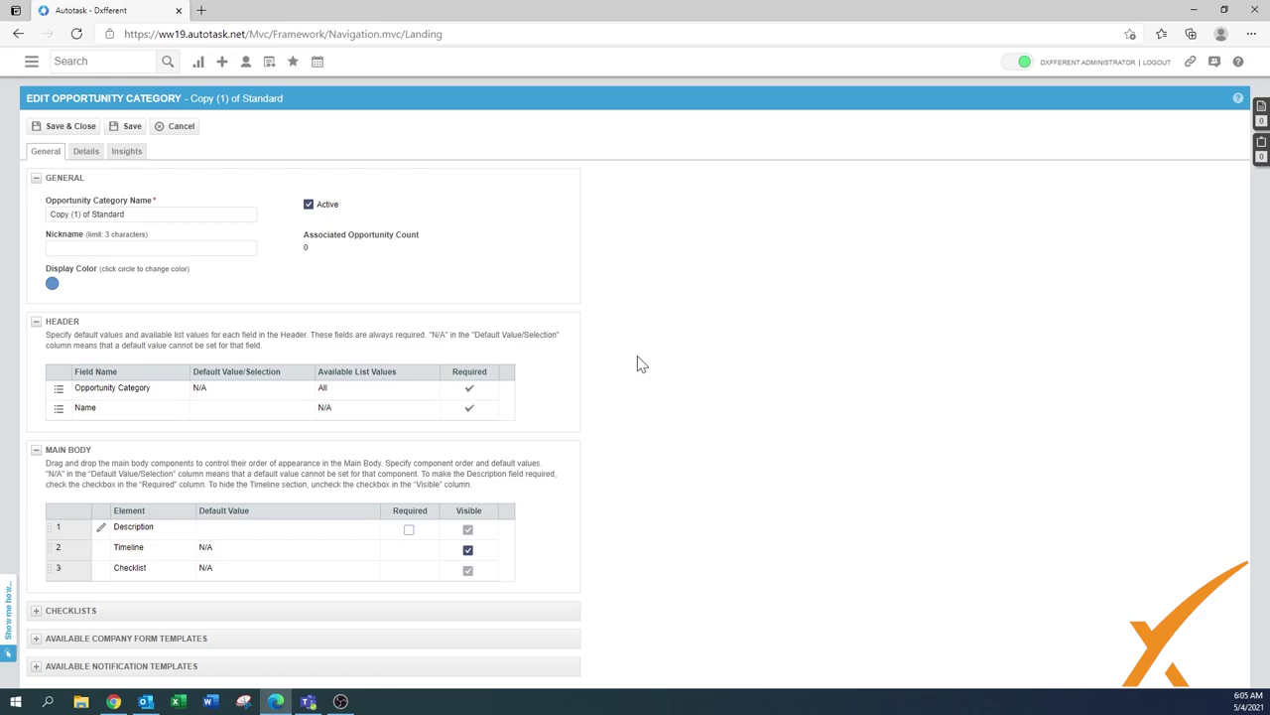
Rename the copied opportunity category as "Your Company Name - Standard"
{"action": "triple_click", "coordinate": [99, 214]}
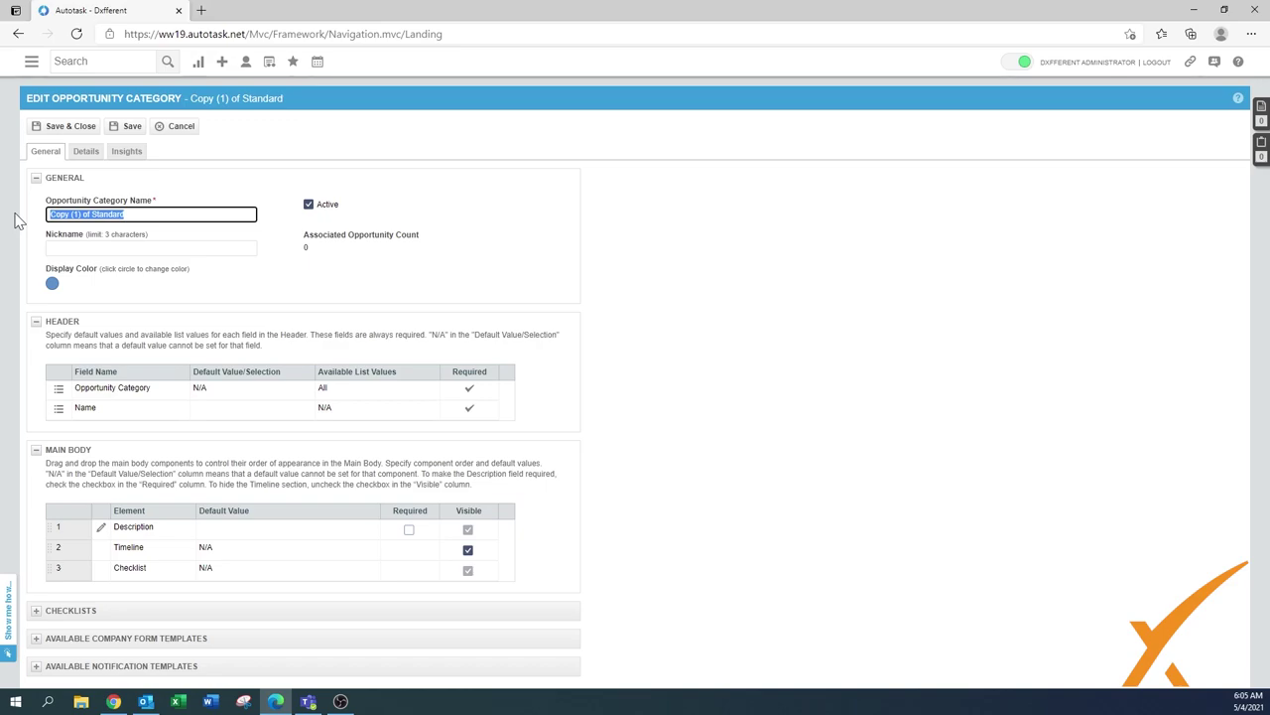
{"action": "type", "text": "Your Company Name"}
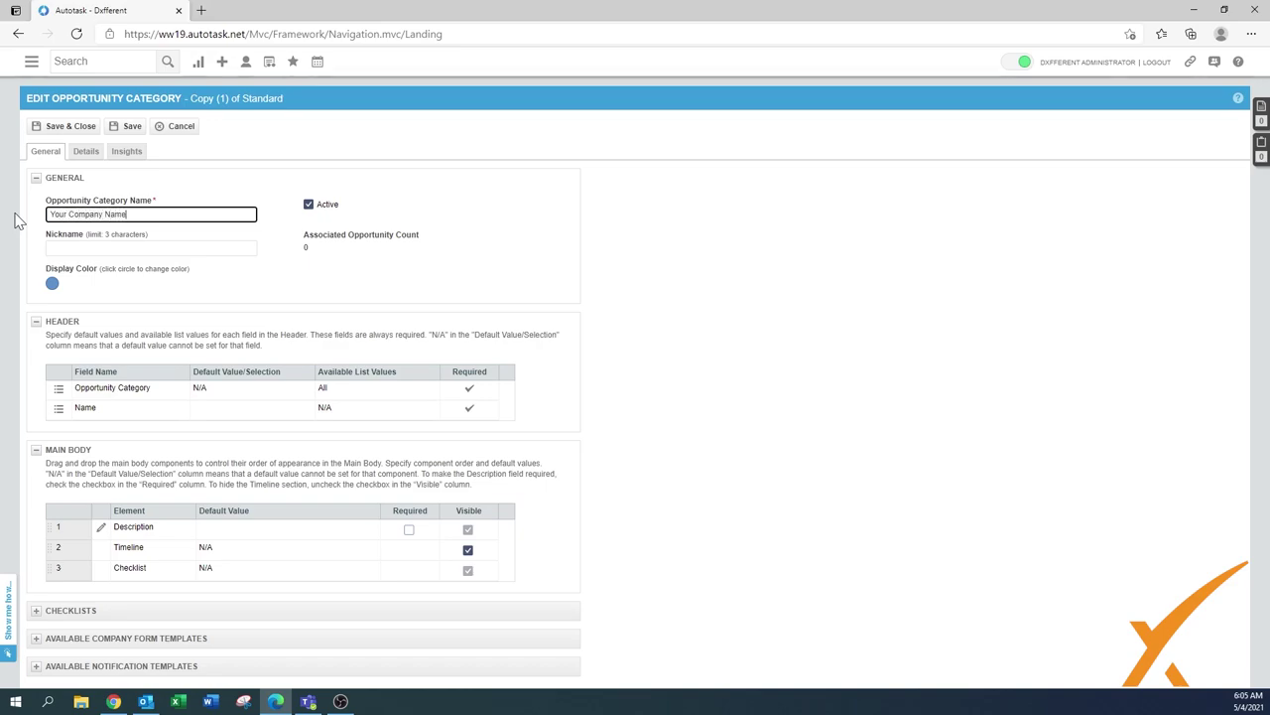
{"action": "type", "text": " - Standard"}
Set the category's display color to yellow and hide the Timeline element of the main body
{"action": "left_click", "coordinate": [51, 284]}
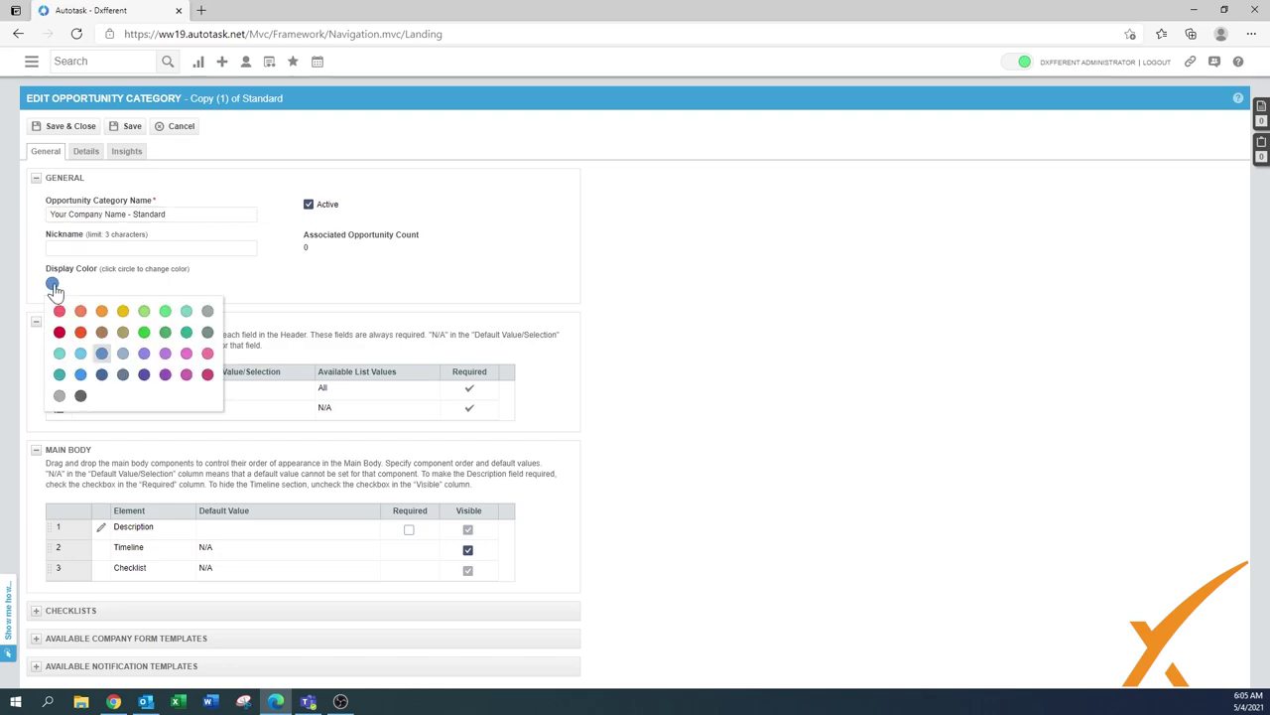
{"action": "left_click", "coordinate": [123, 312]}
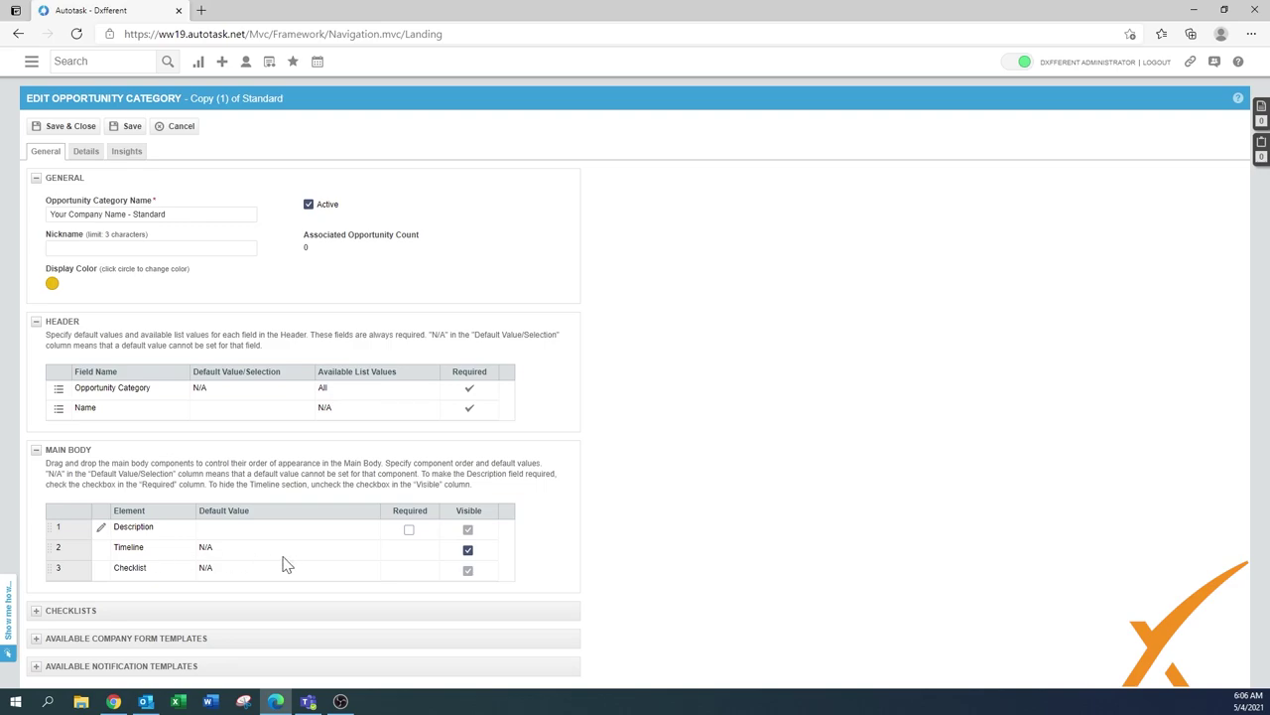
{"action": "left_click", "coordinate": [468, 550]}
Review which checklists, company form templates and notification templates are available for this opportunity category
{"action": "left_click", "coordinate": [37, 611]}
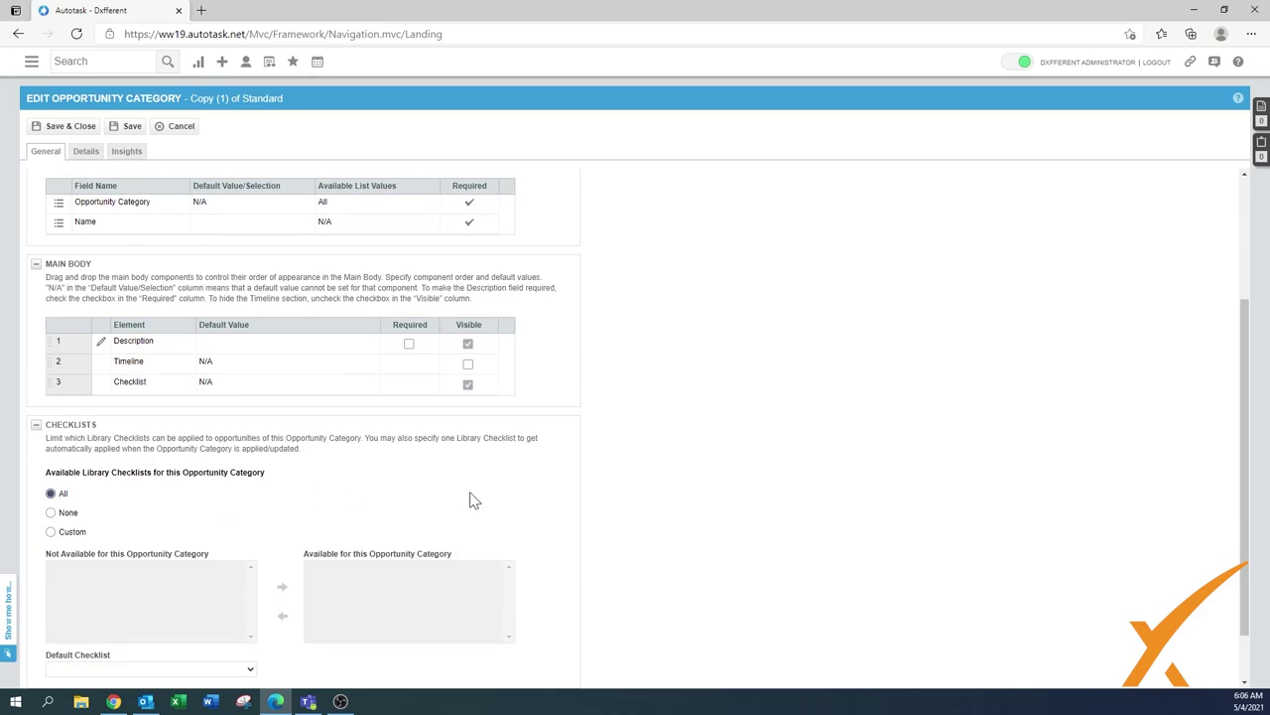
{"action": "left_click_drag", "start_coordinate": [1245, 514], "coordinate": [1251, 566]}
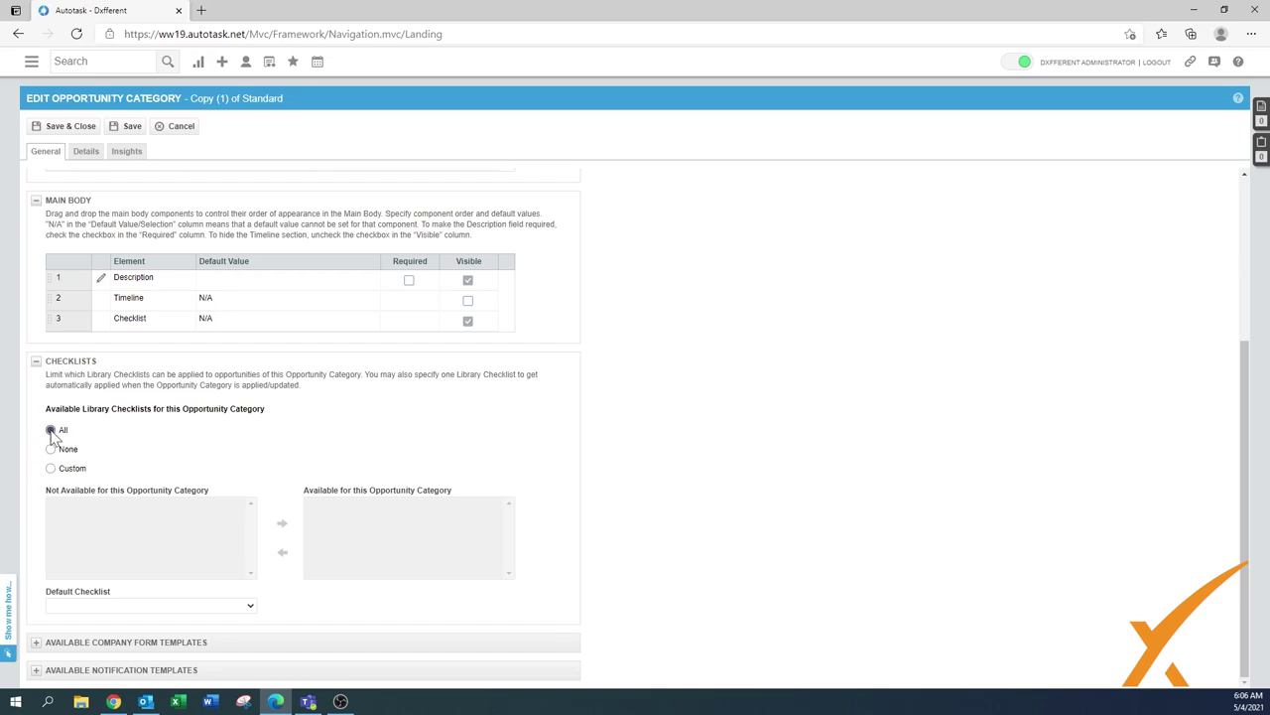
{"action": "left_click", "coordinate": [37, 362]}
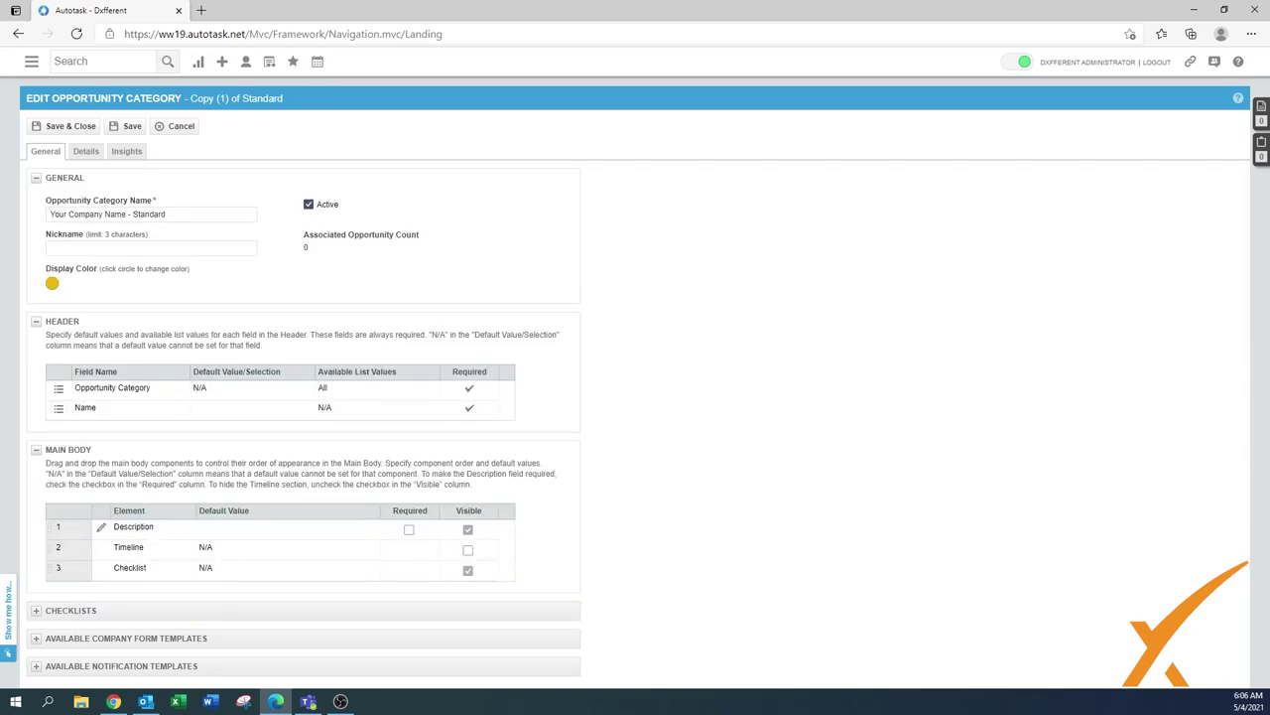
{"action": "left_click", "coordinate": [36, 641]}
{"action": "scroll", "coordinate": [275, 559], "scroll_direction": "down", "scroll_amount": 2}
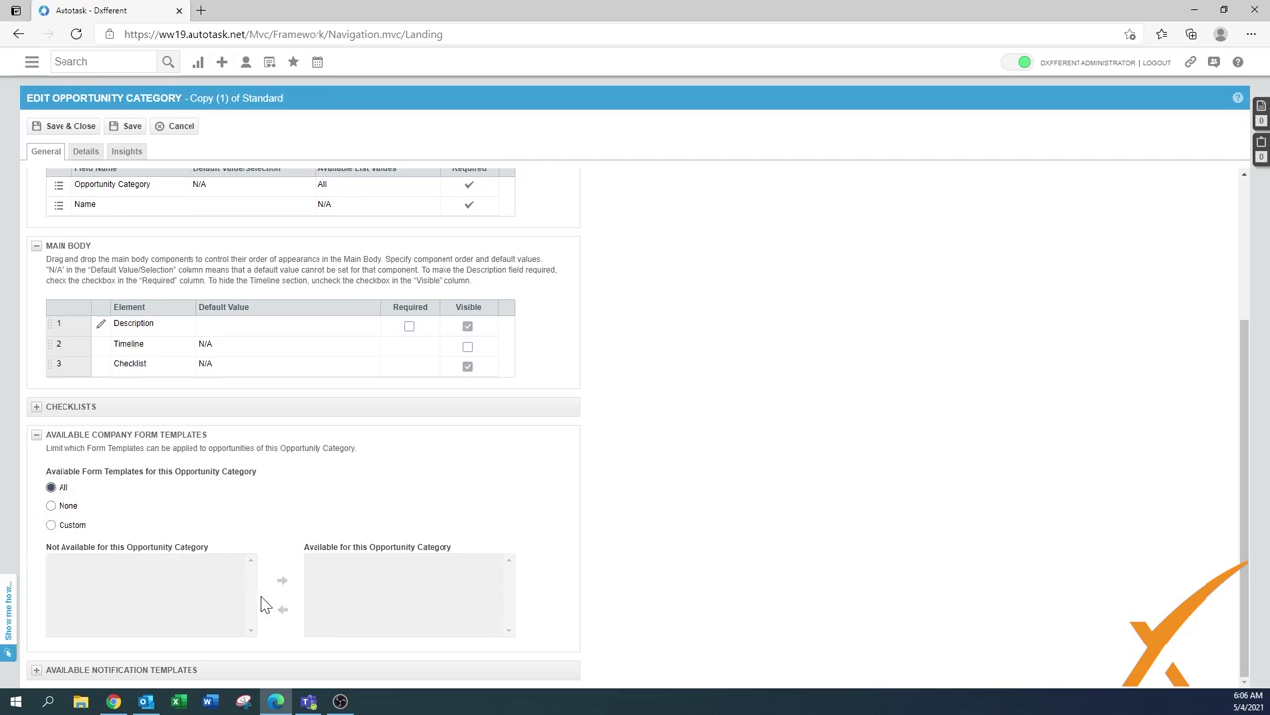
{"action": "left_click", "coordinate": [36, 436]}
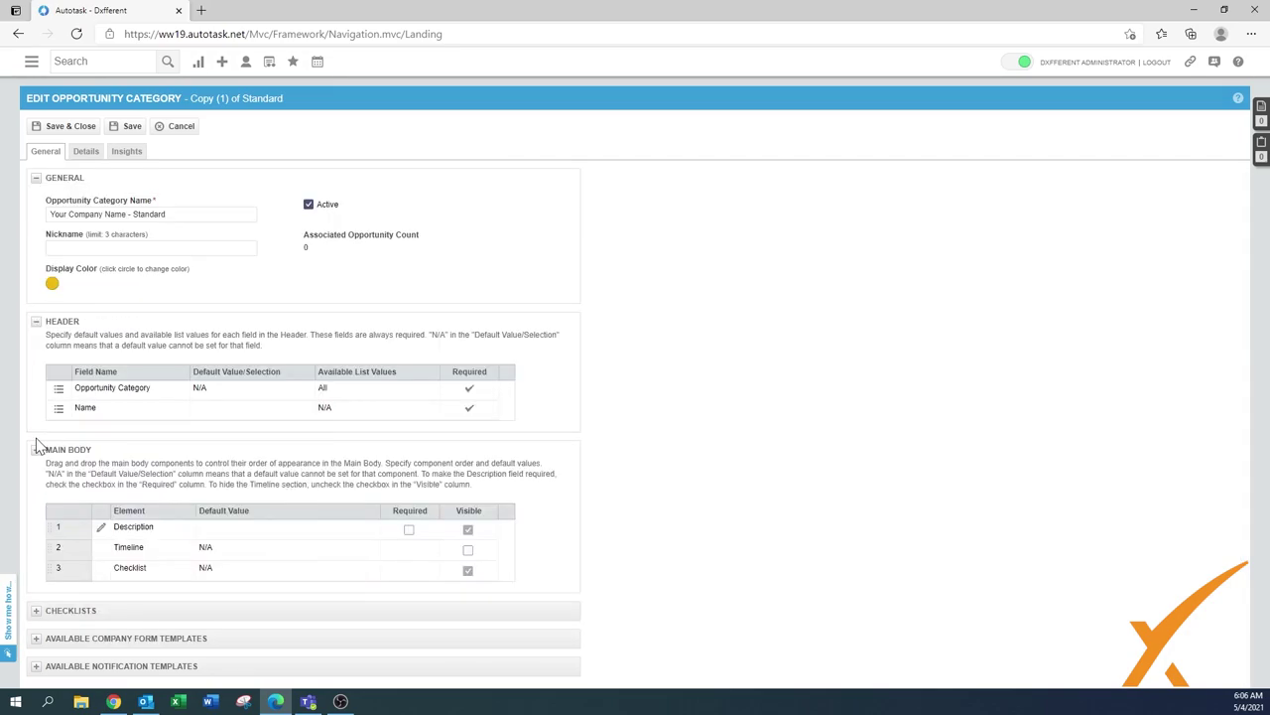
{"action": "left_click", "coordinate": [36, 666]}
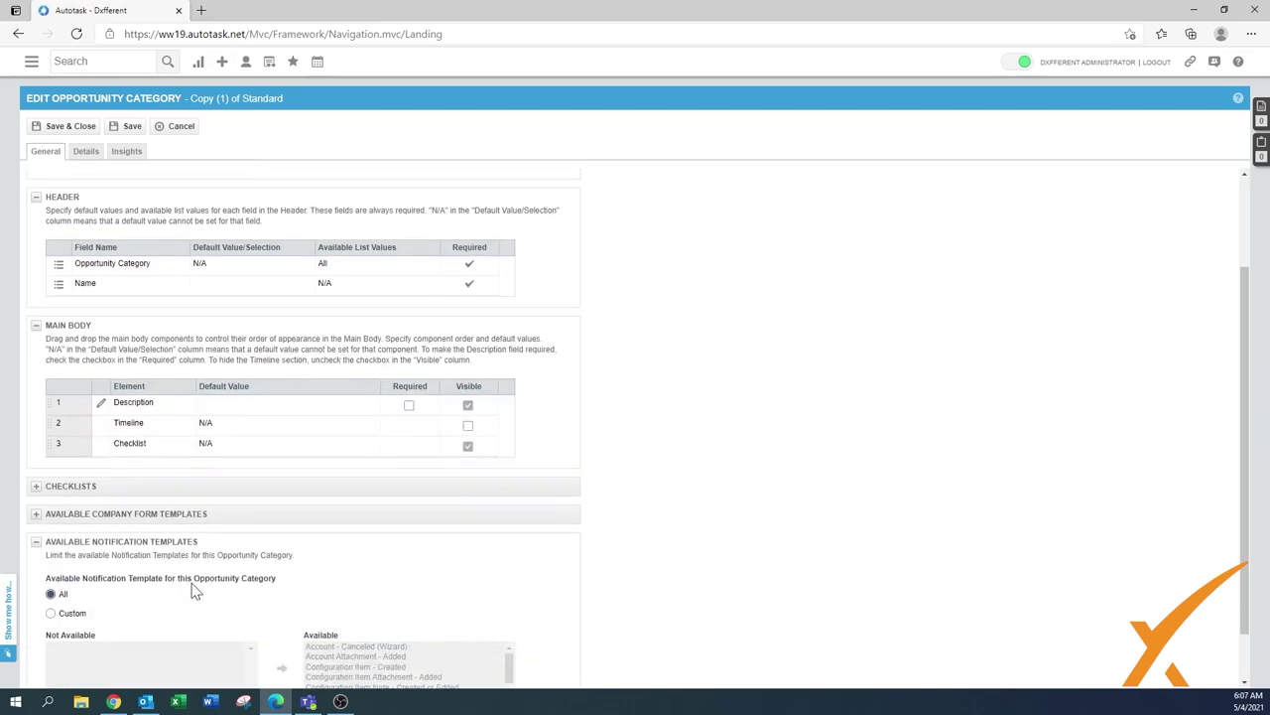
{"action": "scroll", "coordinate": [210, 583], "scroll_direction": "down", "scroll_amount": 3}
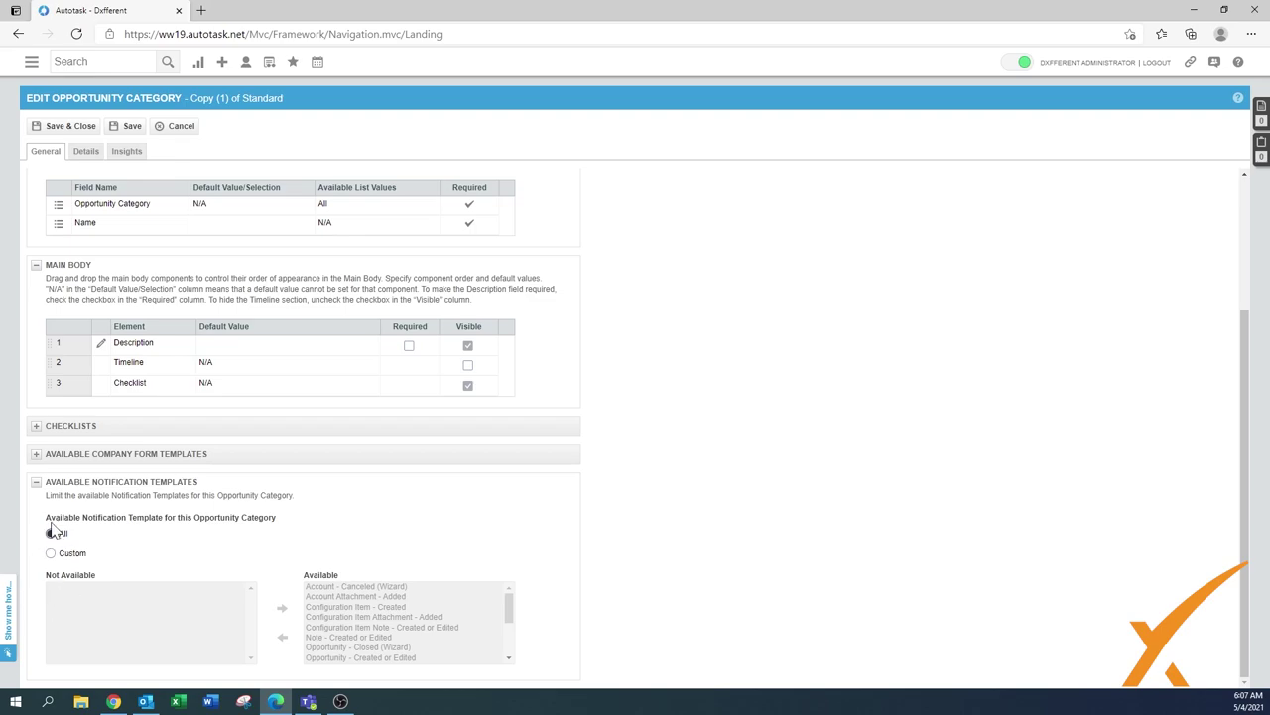
{"action": "left_click", "coordinate": [36, 483]}
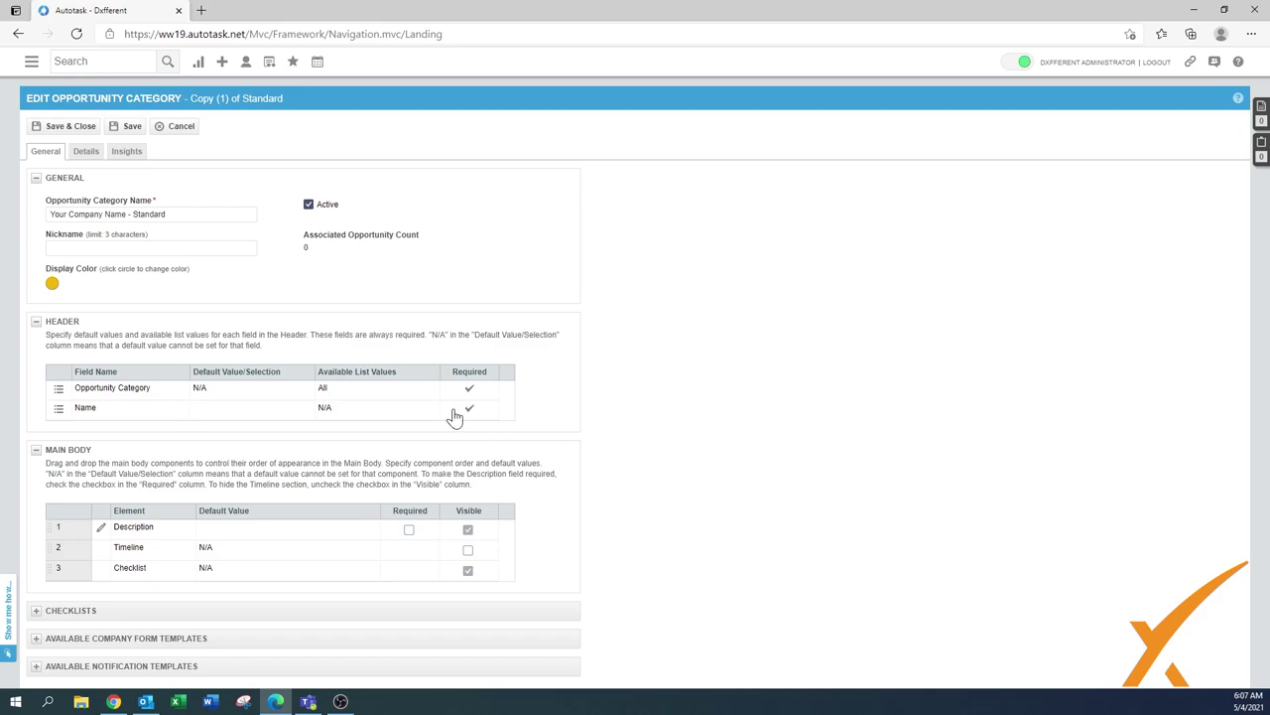
Make the Status field not visible in the header of the category's details
{"action": "left_click", "coordinate": [85, 155]}
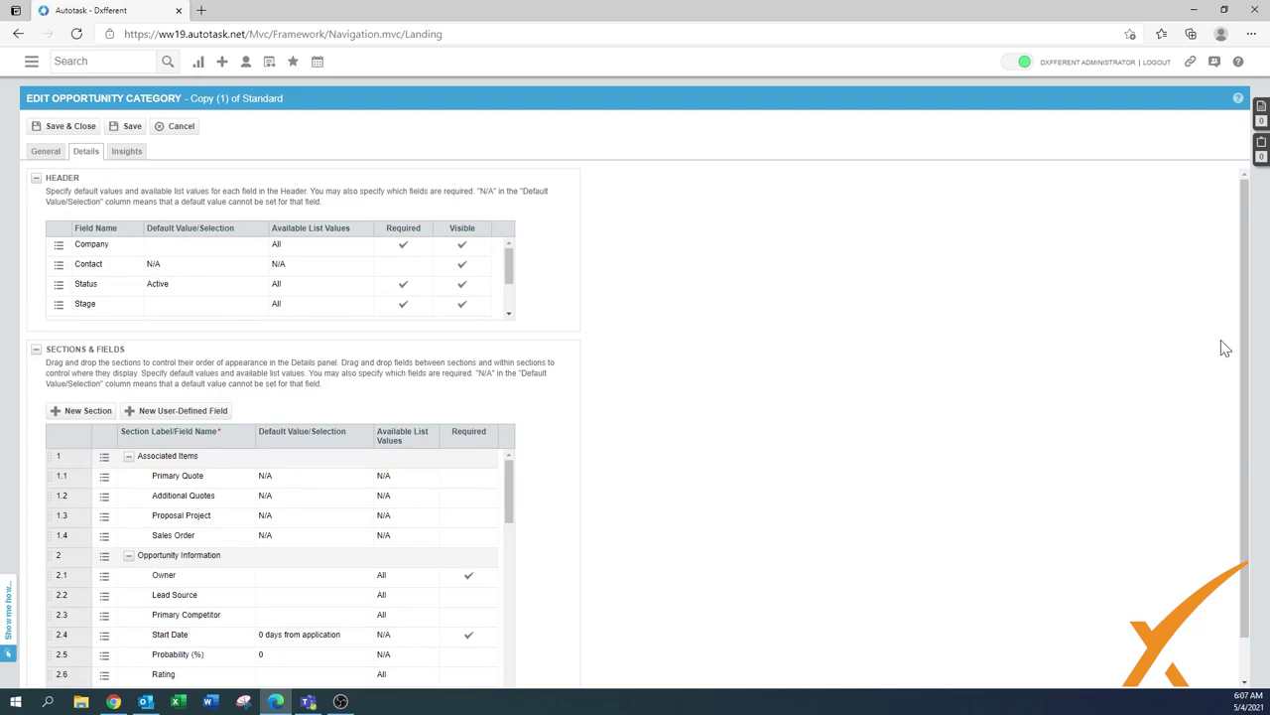
{"action": "scroll", "coordinate": [1061, 412], "scroll_direction": "down", "scroll_amount": 1}
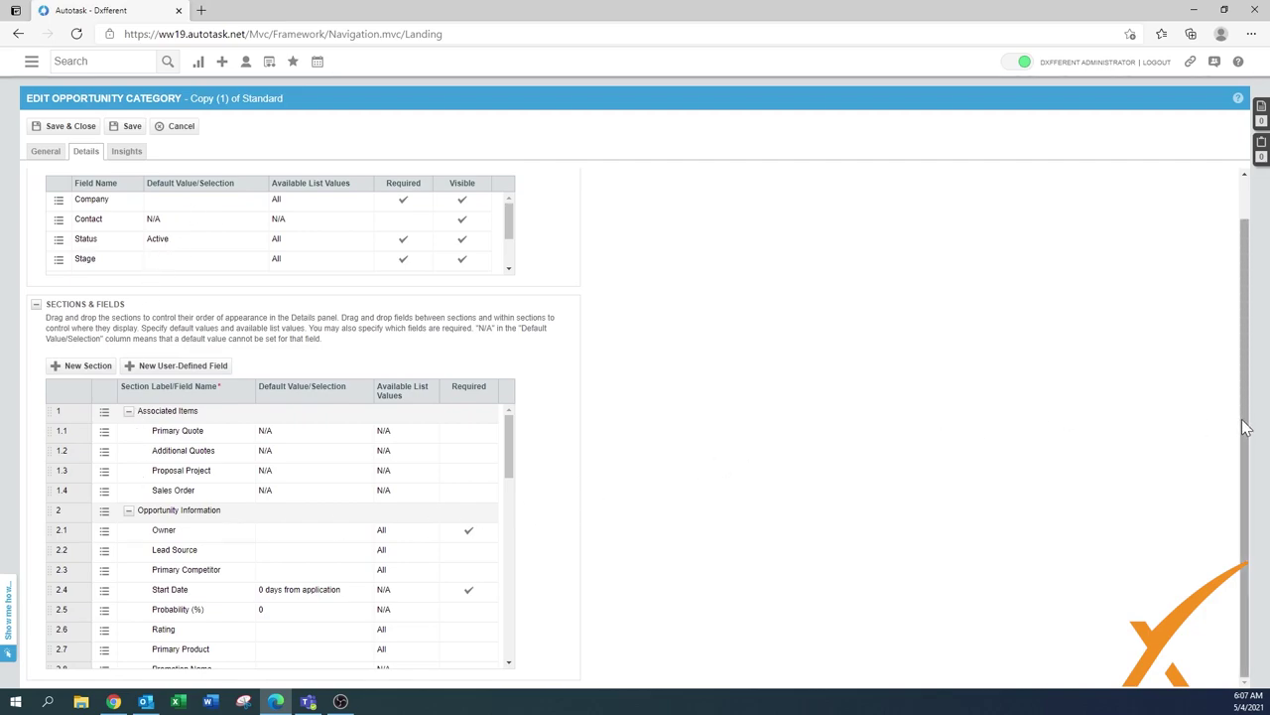
{"action": "left_click_drag", "start_coordinate": [1246, 426], "coordinate": [1247, 335]}
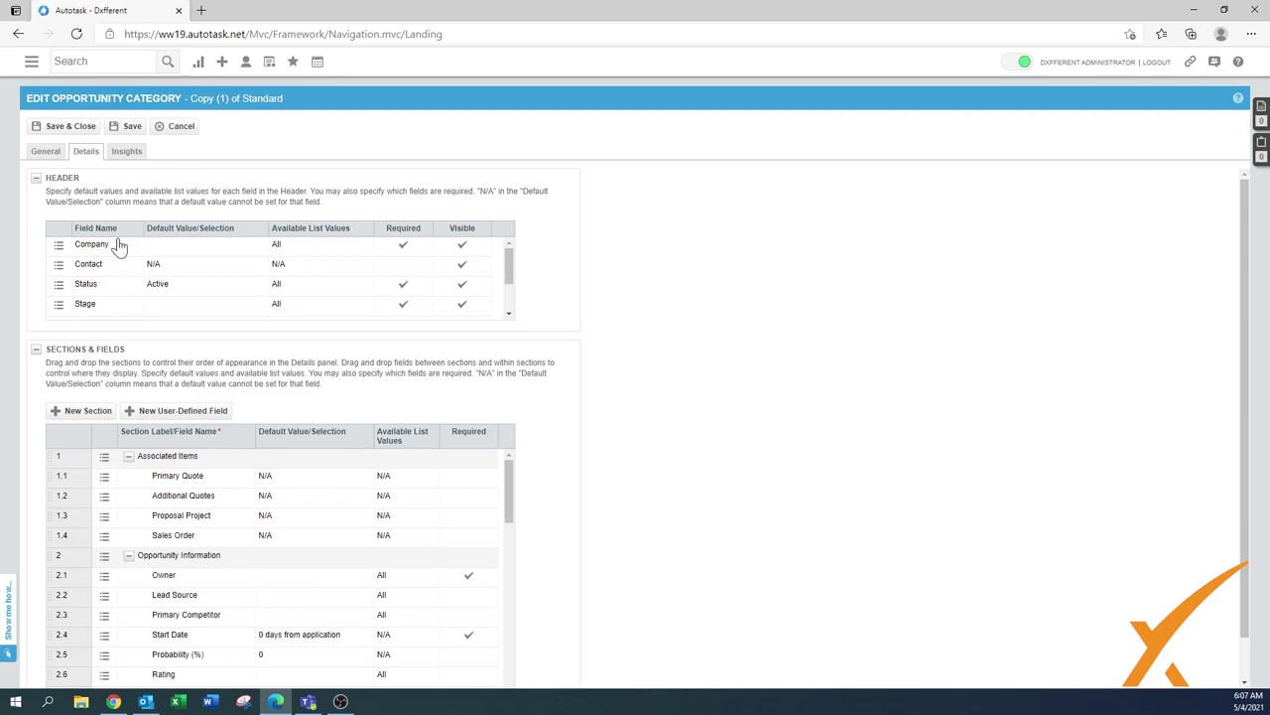
{"action": "left_click_drag", "start_coordinate": [510, 280], "coordinate": [430, 250]}
{"action": "scroll", "coordinate": [512, 298], "scroll_direction": "down", "scroll_amount": 1}
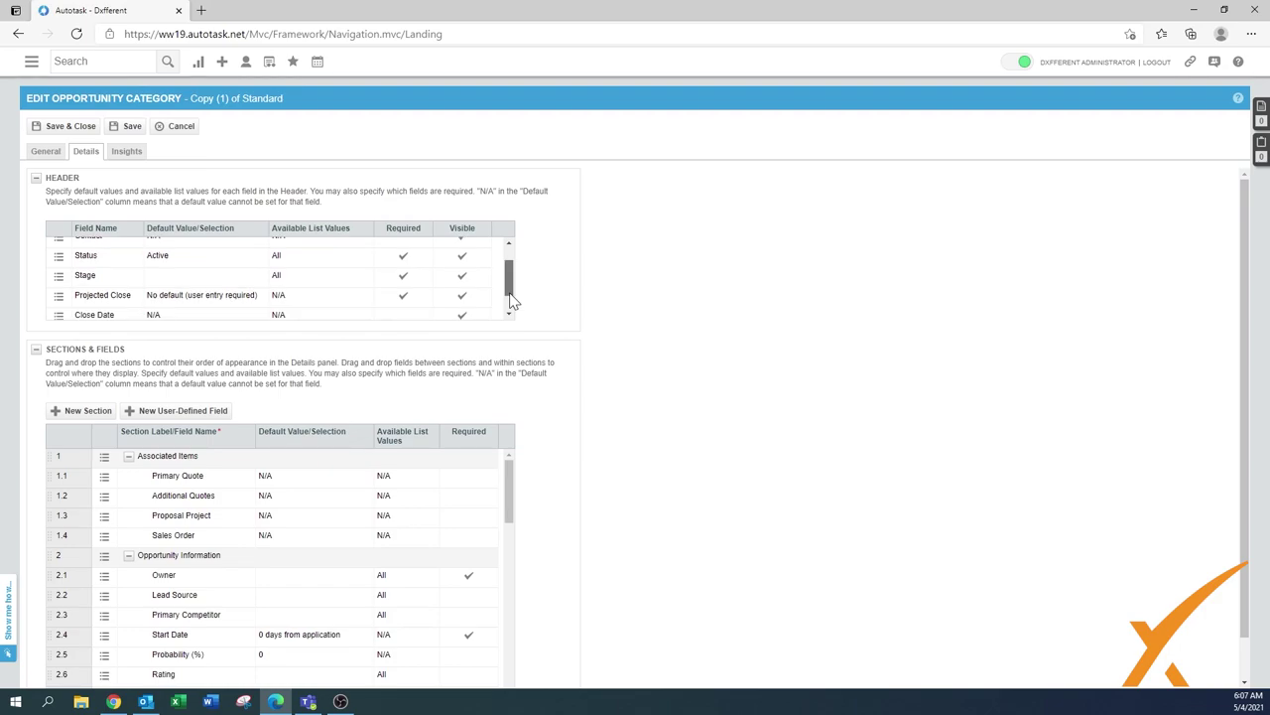
{"action": "scroll", "coordinate": [512, 298], "scroll_direction": "up", "scroll_amount": 1}
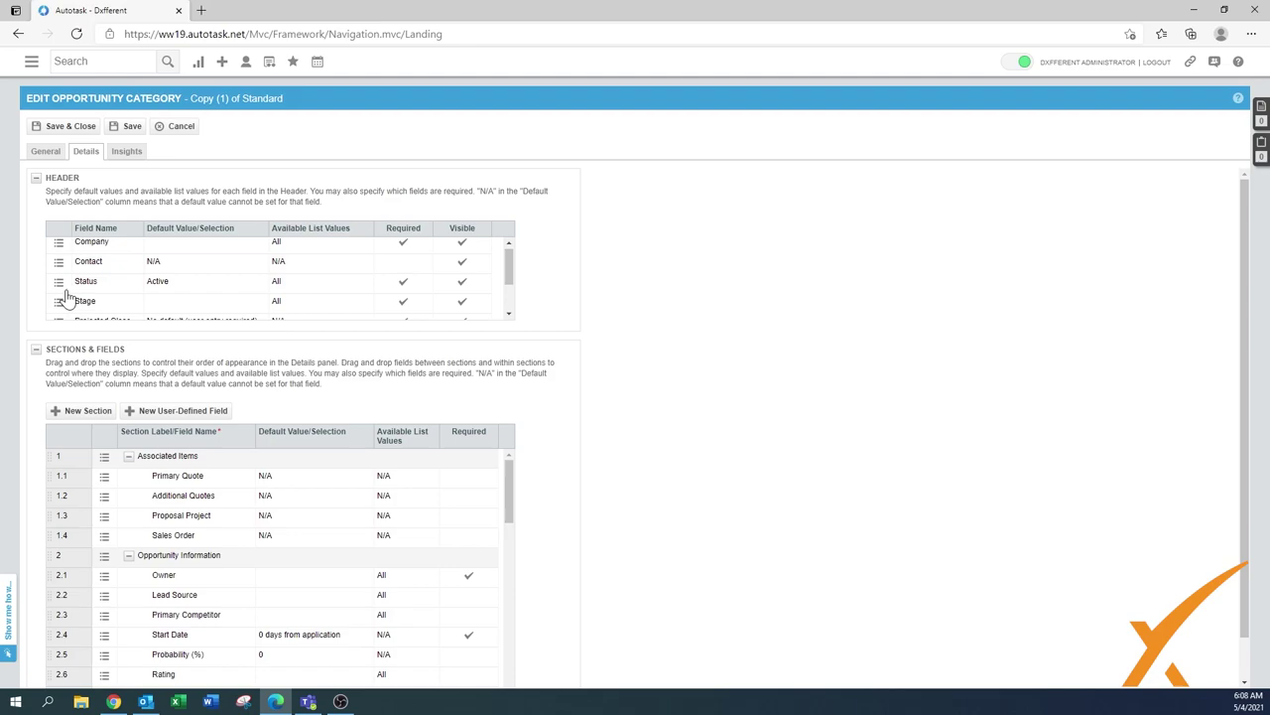
{"action": "mouse_move", "coordinate": [60, 289]}
{"action": "left_click", "coordinate": [93, 305]}
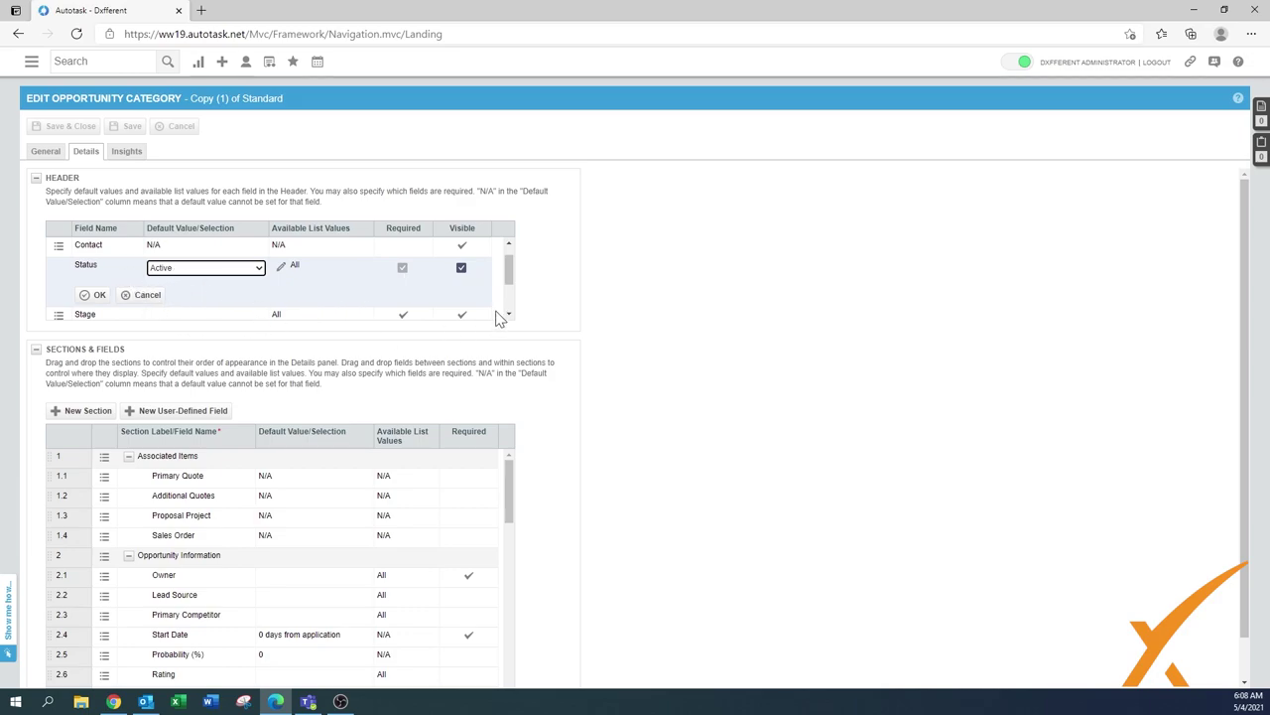
{"action": "left_click", "coordinate": [461, 268]}
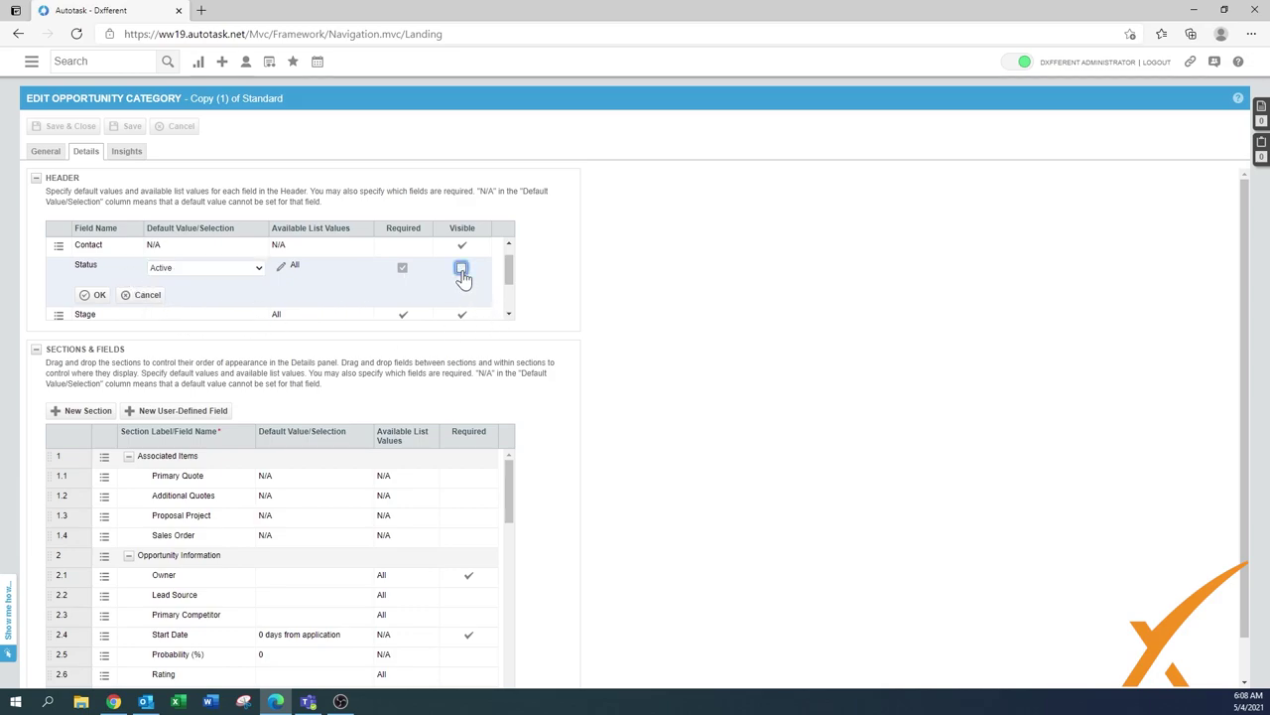
{"action": "left_click", "coordinate": [90, 297]}
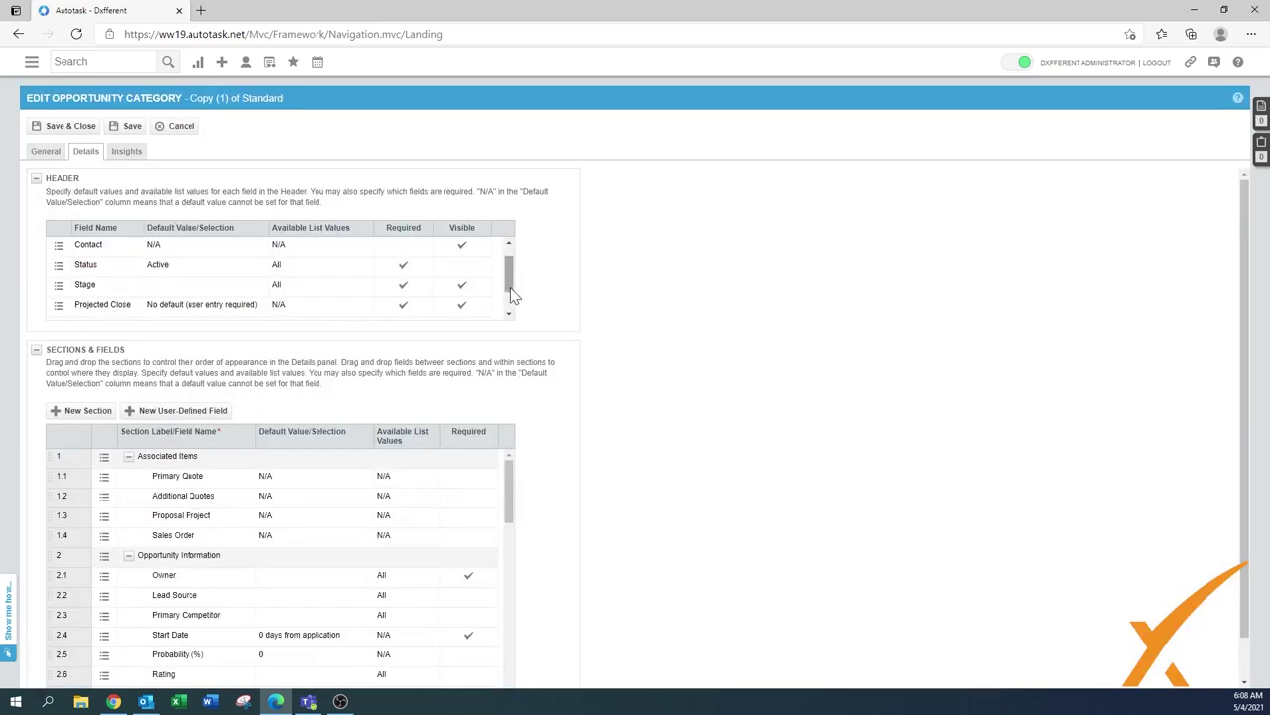
Move the Sales Order field from the Associated Items section into the Hidden Fields section
{"action": "scroll", "coordinate": [511, 288], "scroll_direction": "down", "scroll_amount": 1}
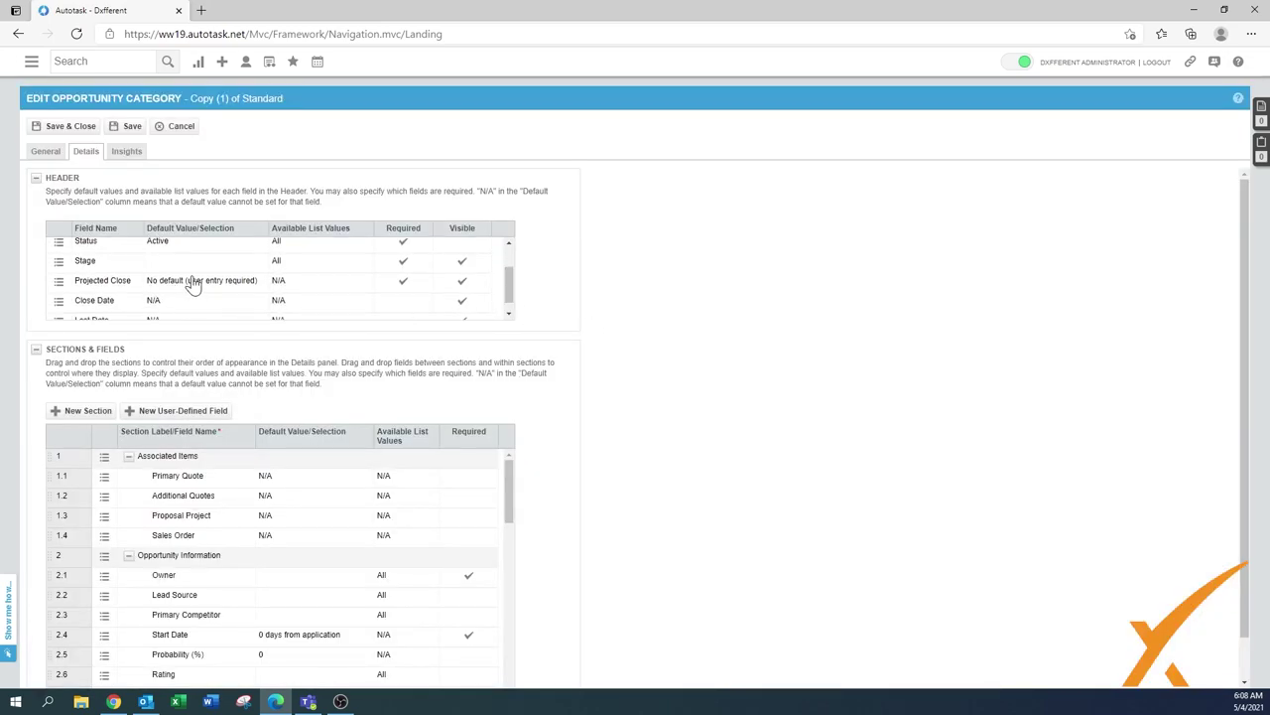
{"action": "scroll", "coordinate": [511, 298], "scroll_direction": "down", "scroll_amount": 1}
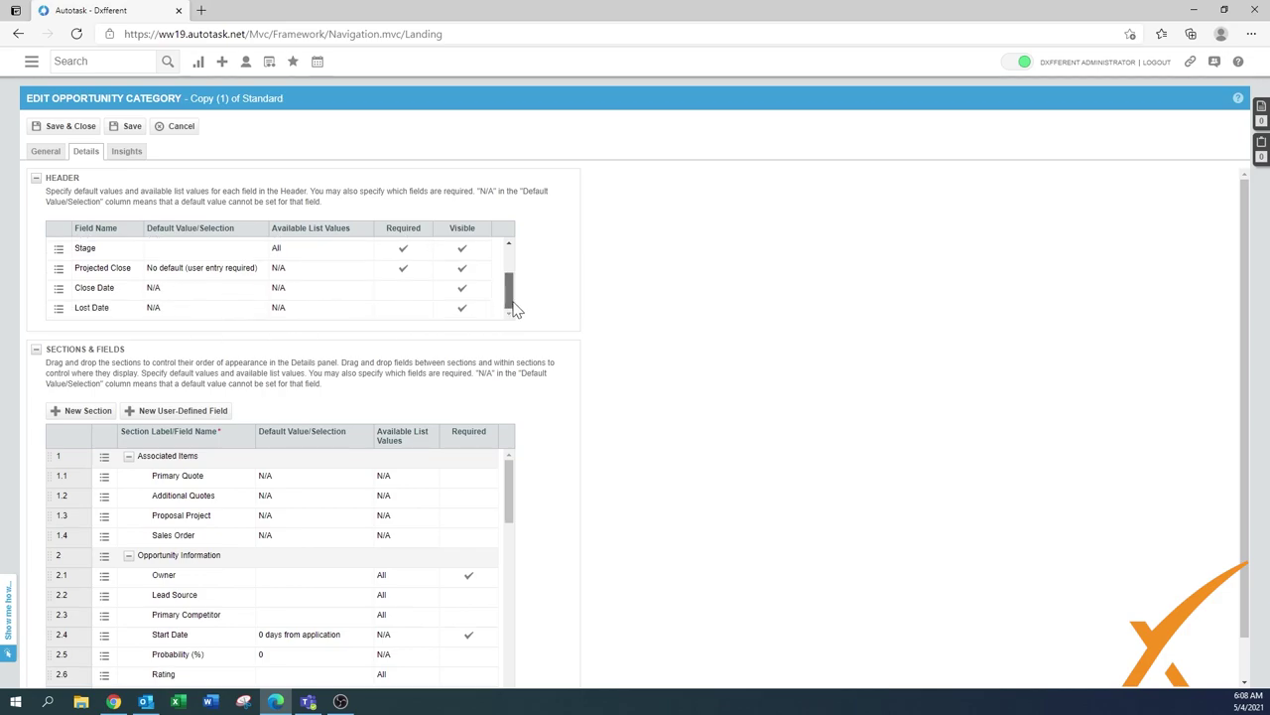
{"action": "scroll", "coordinate": [627, 382], "scroll_direction": "down", "scroll_amount": 1}
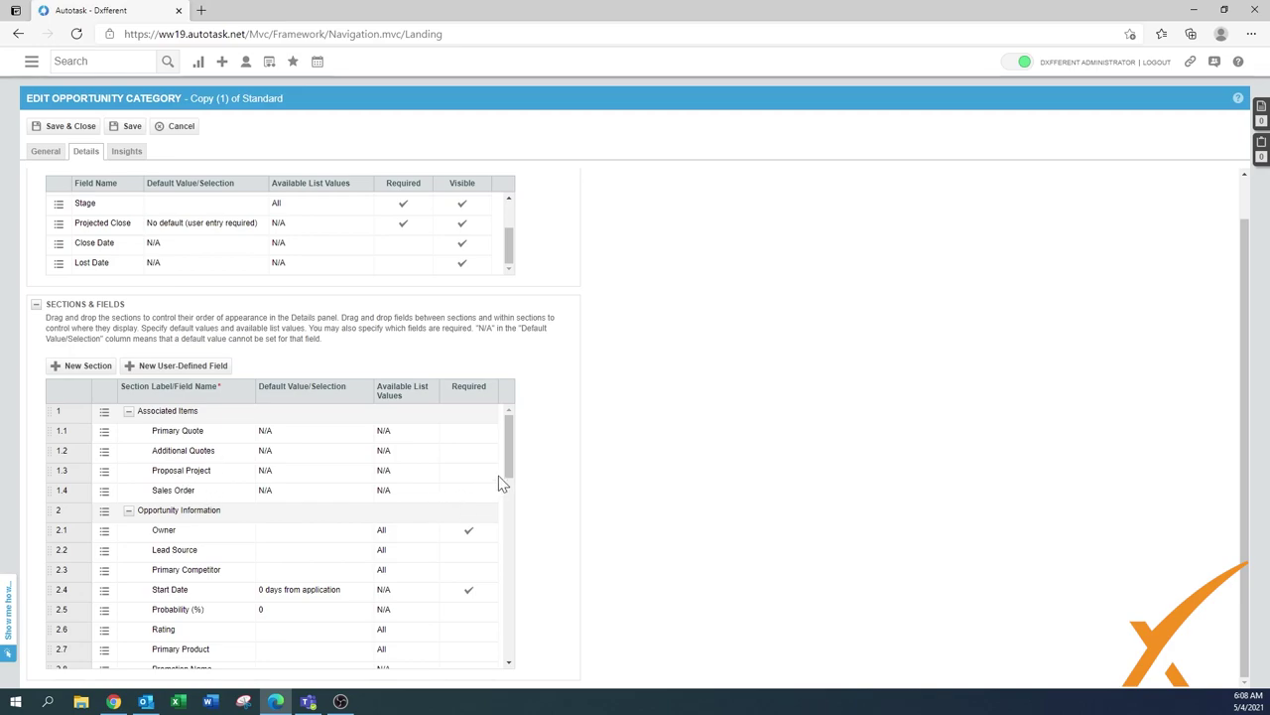
{"action": "scroll", "coordinate": [512, 460], "scroll_direction": "down", "scroll_amount": 1}
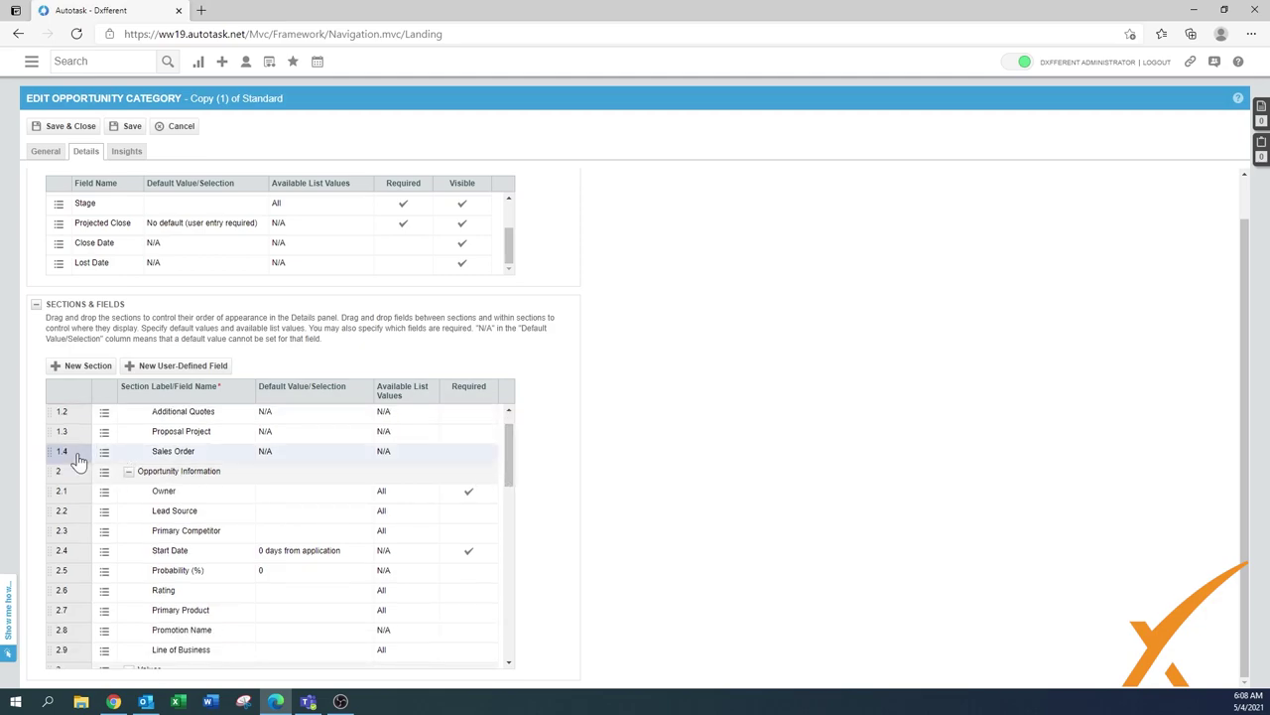
{"action": "left_click_drag", "start_coordinate": [80, 464], "coordinate": [138, 638]}
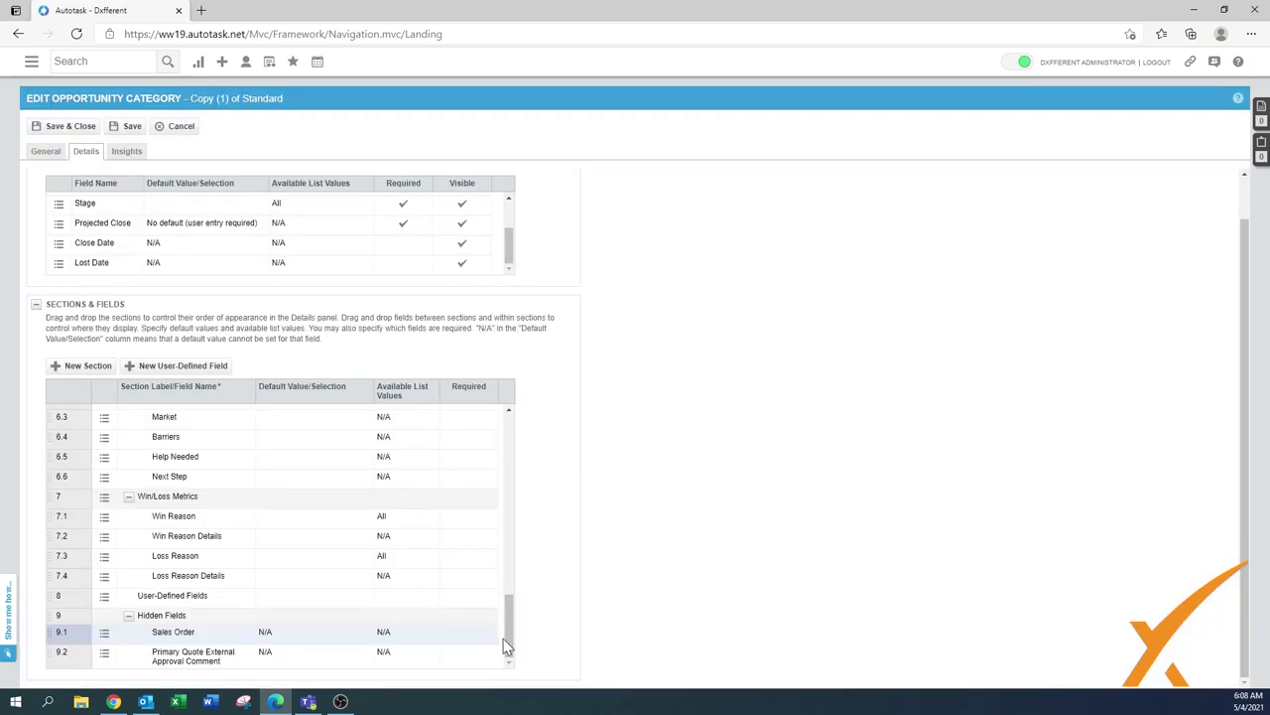
{"action": "left_click_drag", "start_coordinate": [509, 636], "coordinate": [487, 439]}
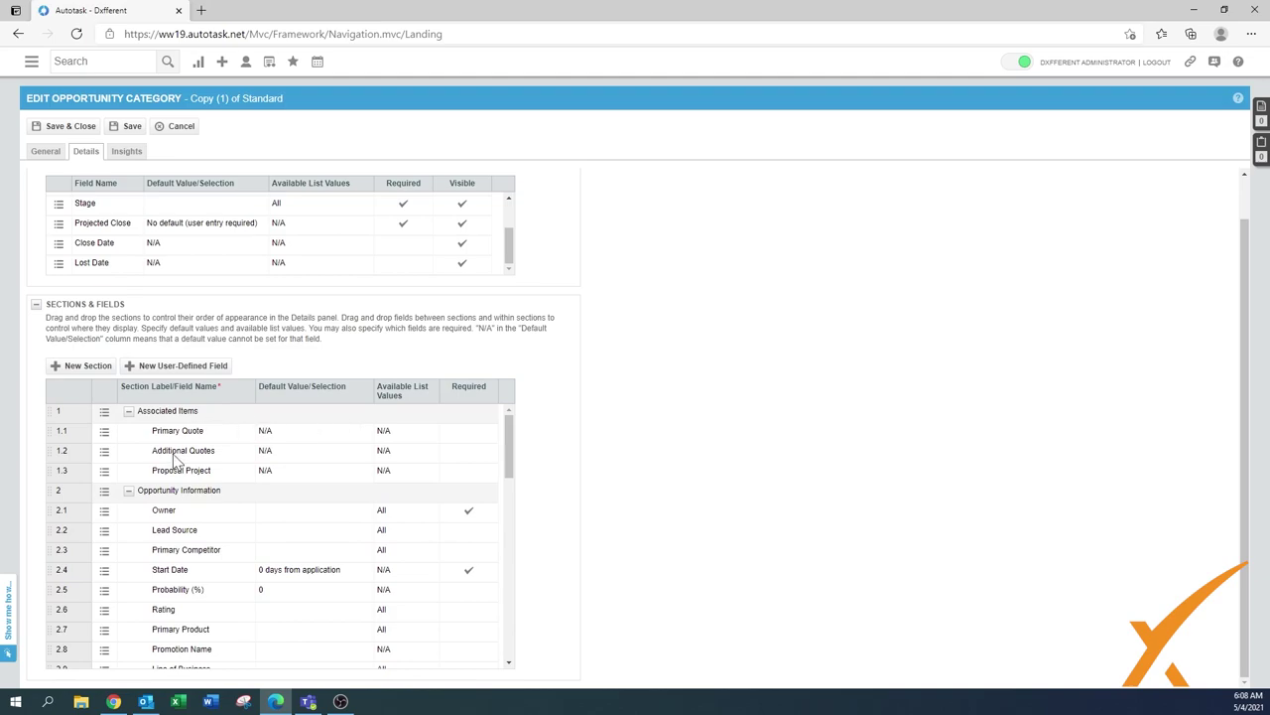
{"action": "mouse_move", "coordinate": [106, 476]}
{"action": "left_click_drag", "start_coordinate": [509, 477], "coordinate": [509, 486]}
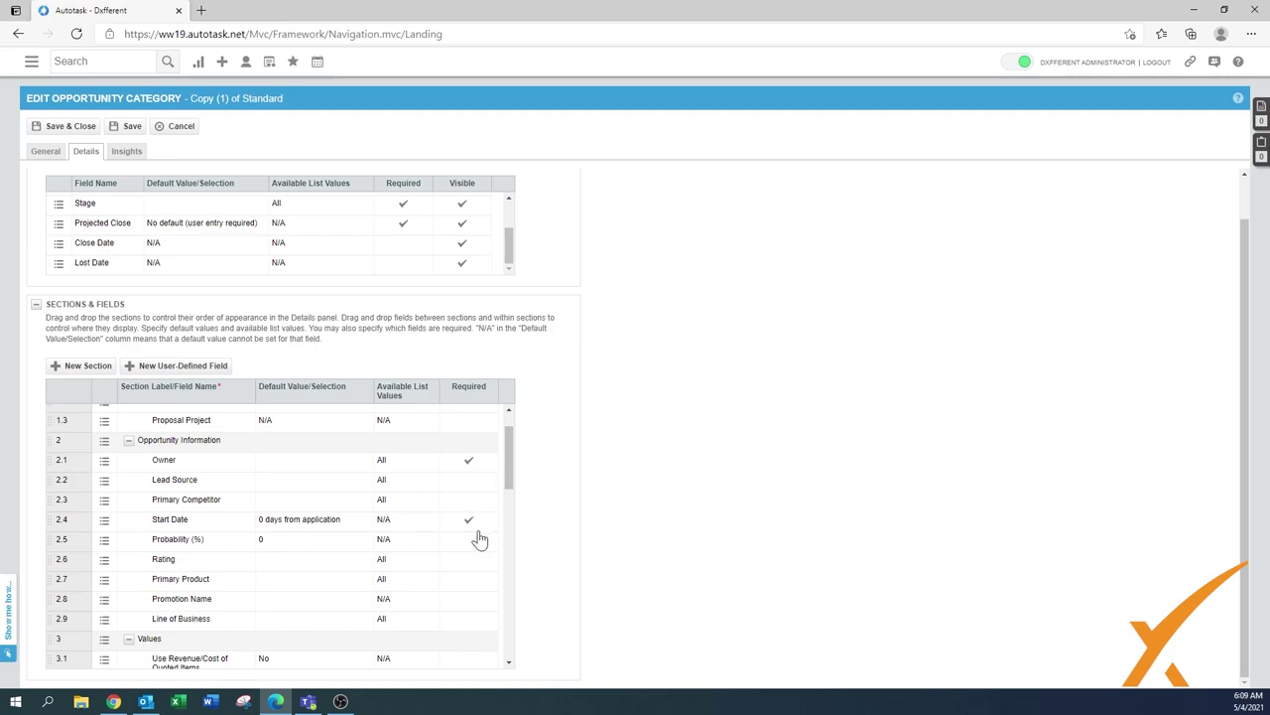
{"action": "mouse_move", "coordinate": [103, 526]}
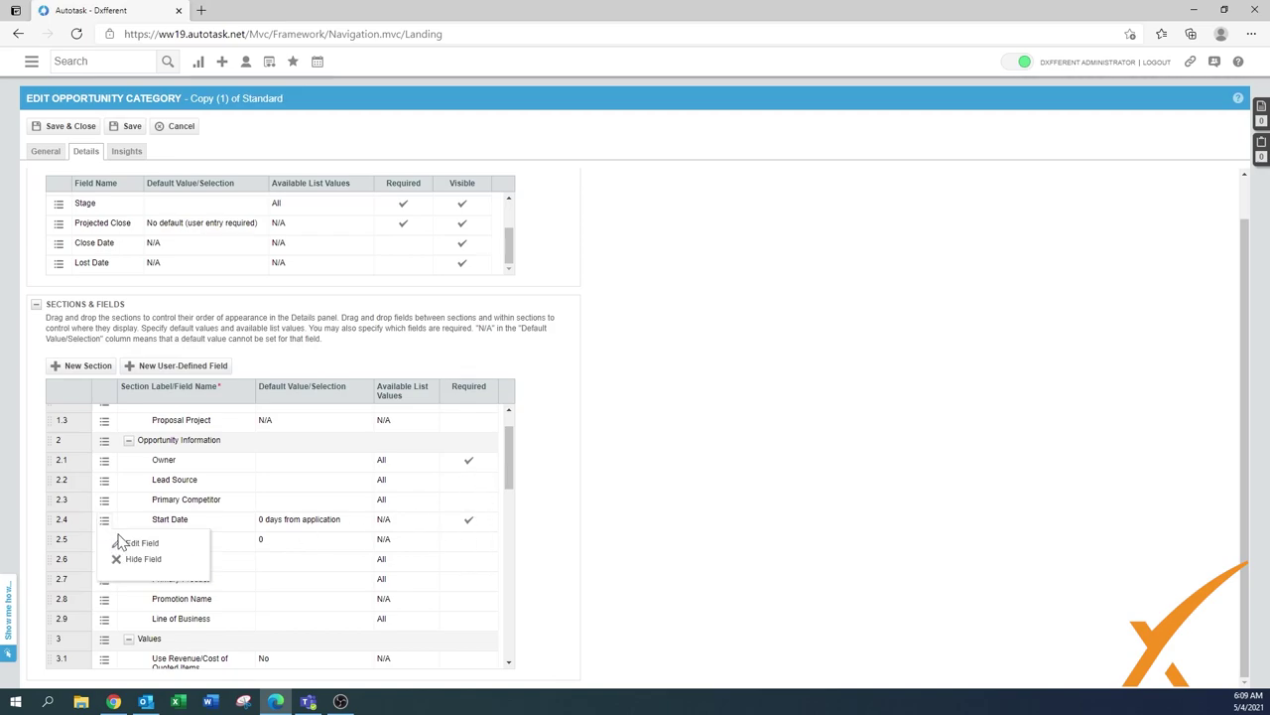
{"action": "left_click", "coordinate": [137, 543]}
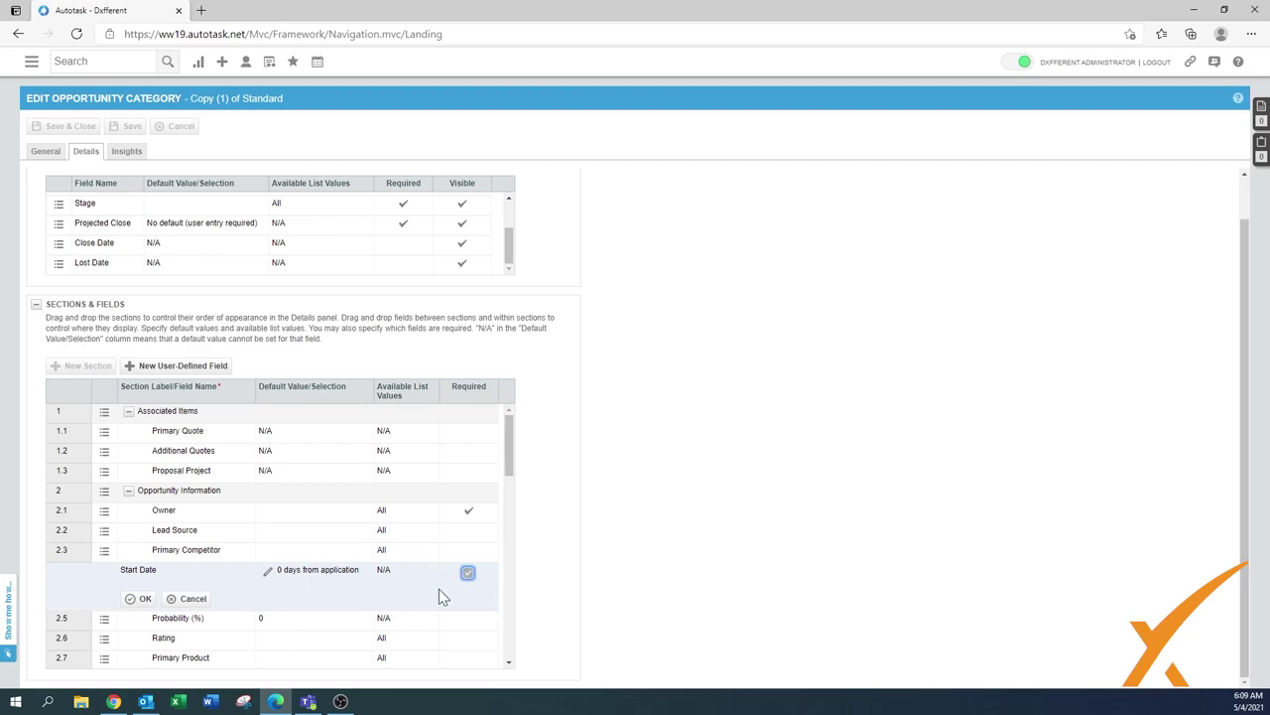
{"action": "left_click", "coordinate": [193, 599]}
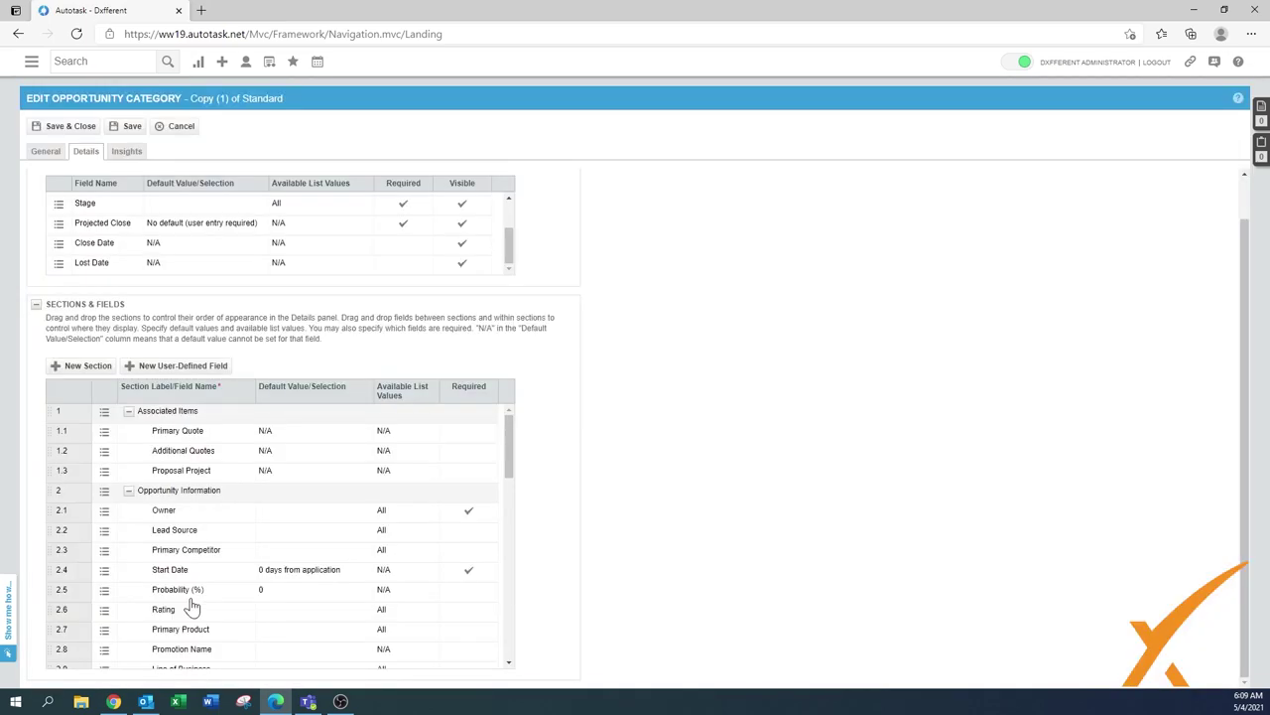
Hide the Promotion Name and Line of Business fields of the Opportunity Information section
{"action": "left_click_drag", "start_coordinate": [514, 474], "coordinate": [513, 493]}
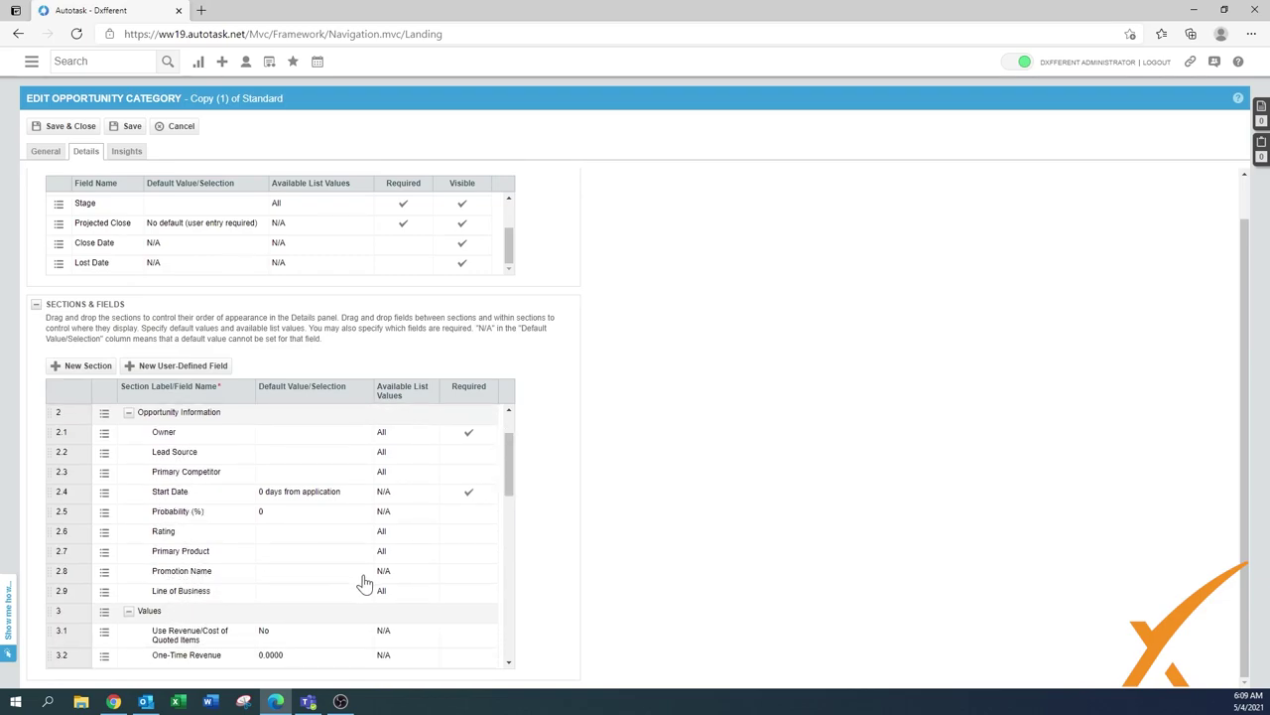
{"action": "mouse_move", "coordinate": [104, 580]}
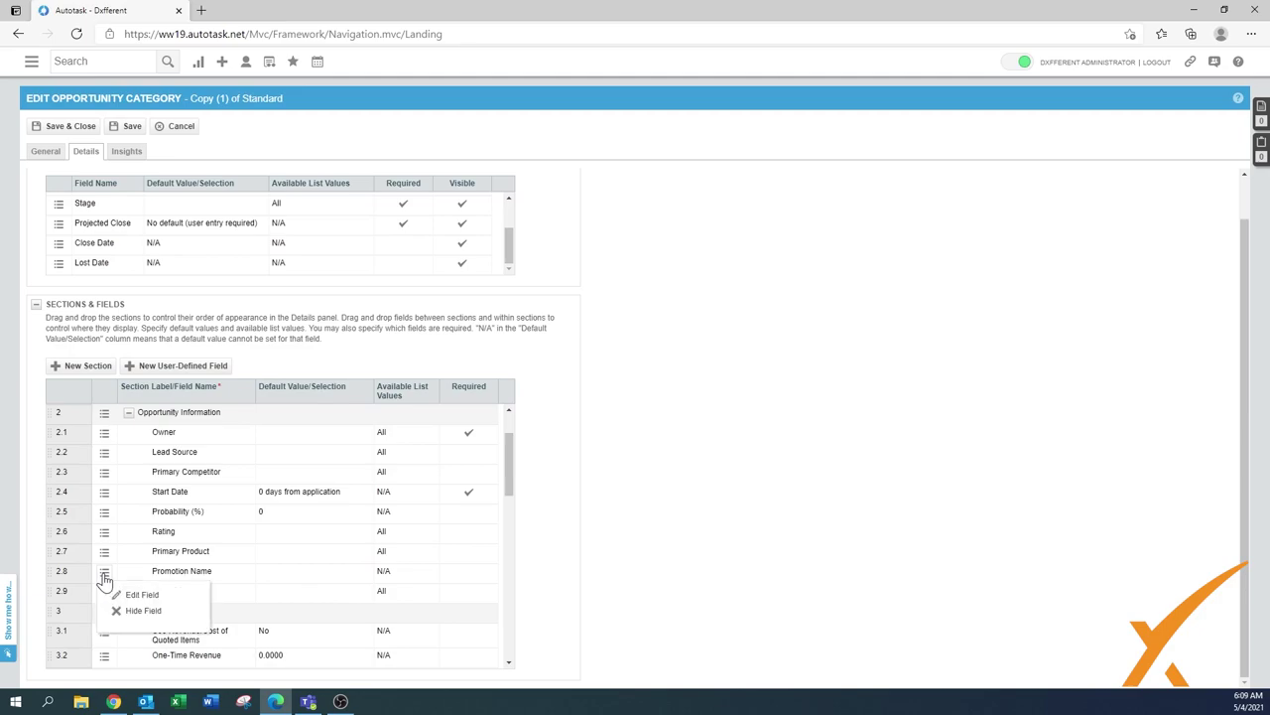
{"action": "left_click", "coordinate": [133, 611]}
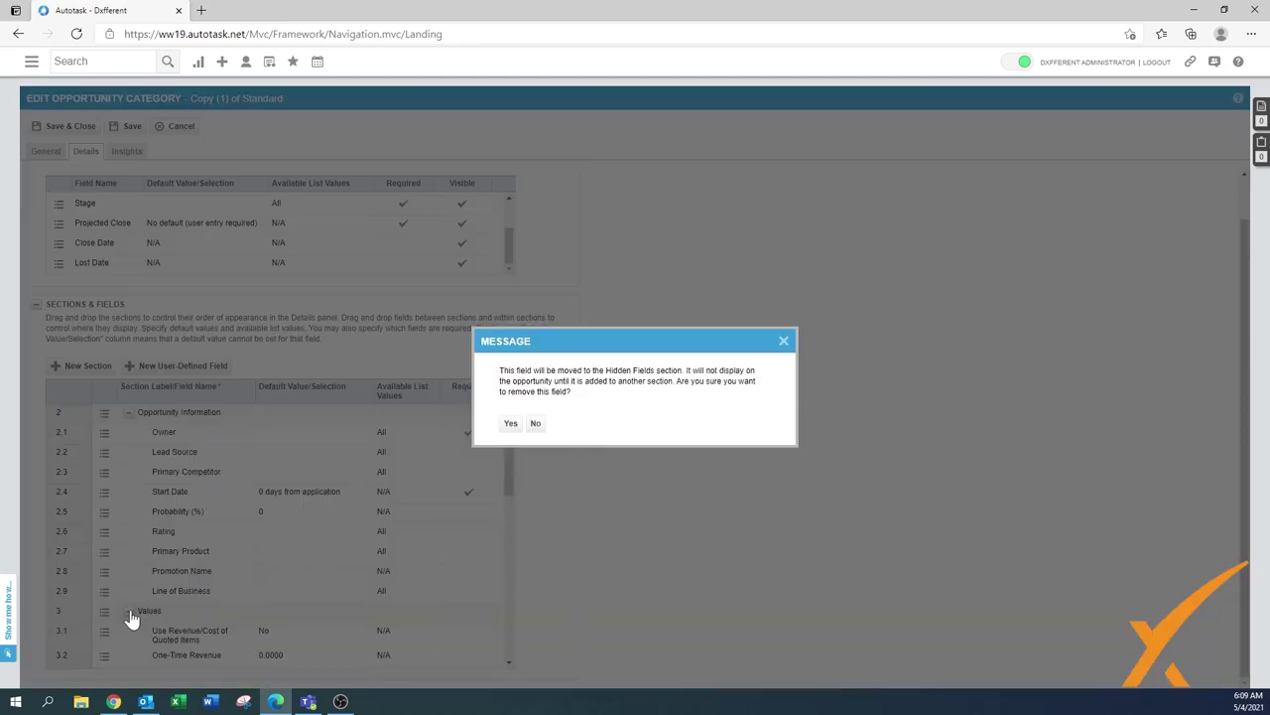
{"action": "left_click", "coordinate": [509, 424]}
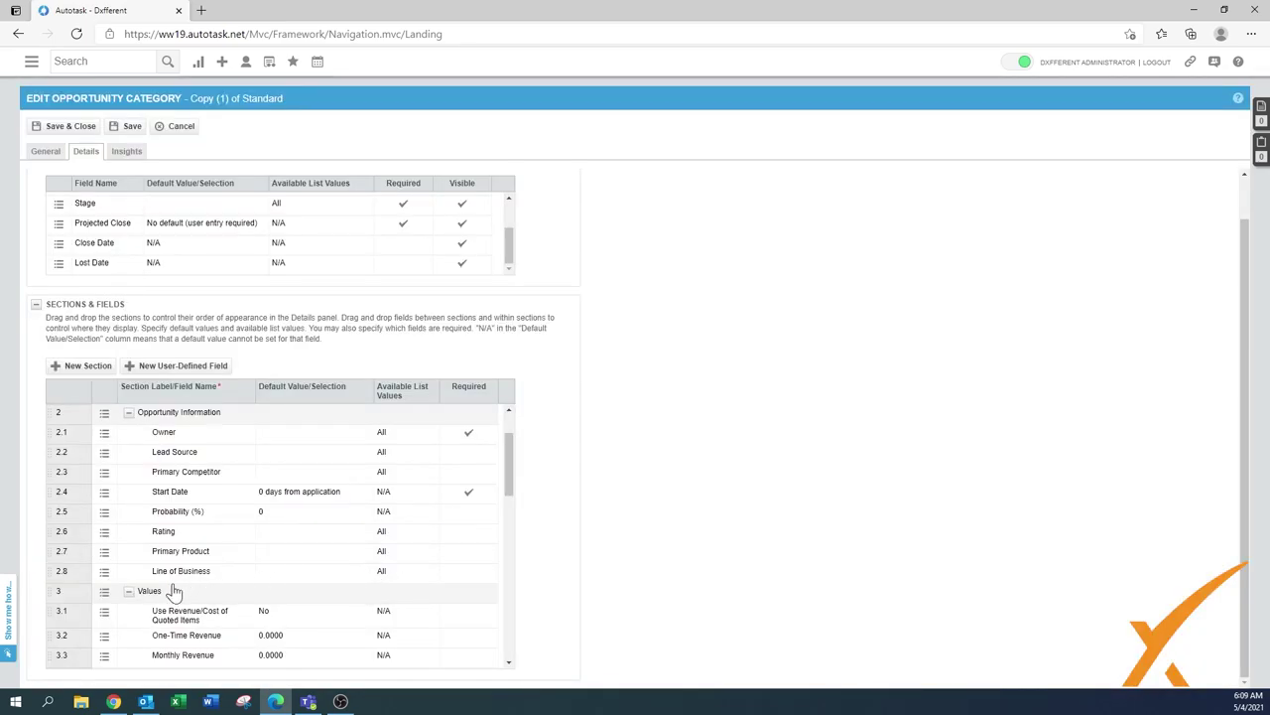
{"action": "mouse_move", "coordinate": [105, 581]}
{"action": "left_click", "coordinate": [145, 613]}
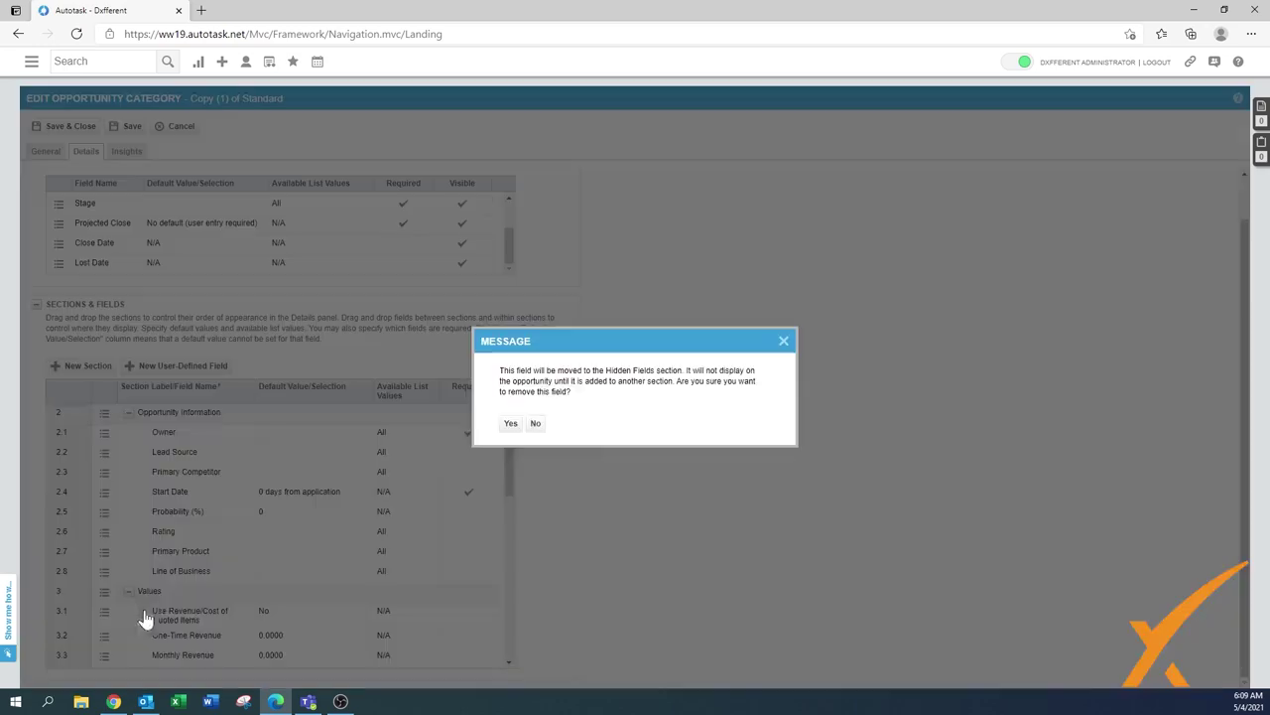
{"action": "left_click", "coordinate": [511, 424]}
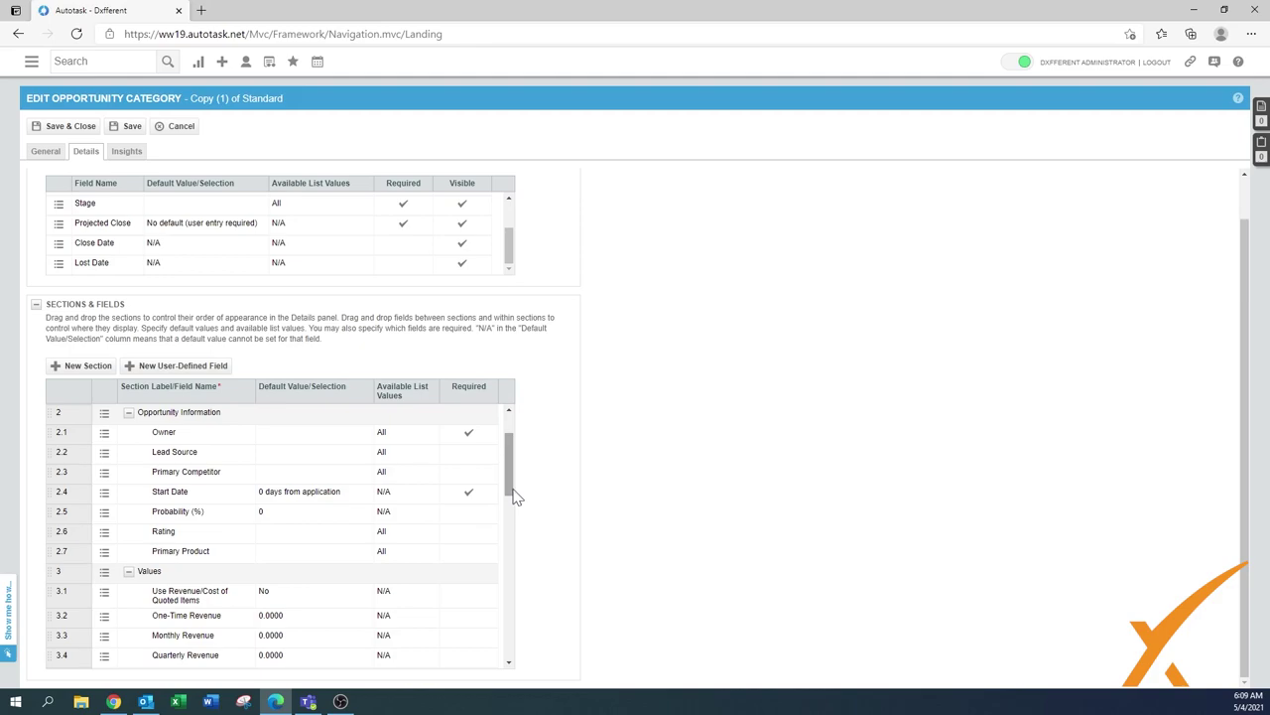
Hide the Quarterly Revenue and Semi-Annual Revenue fields of the Values section
{"action": "left_click_drag", "start_coordinate": [516, 497], "coordinate": [514, 534]}
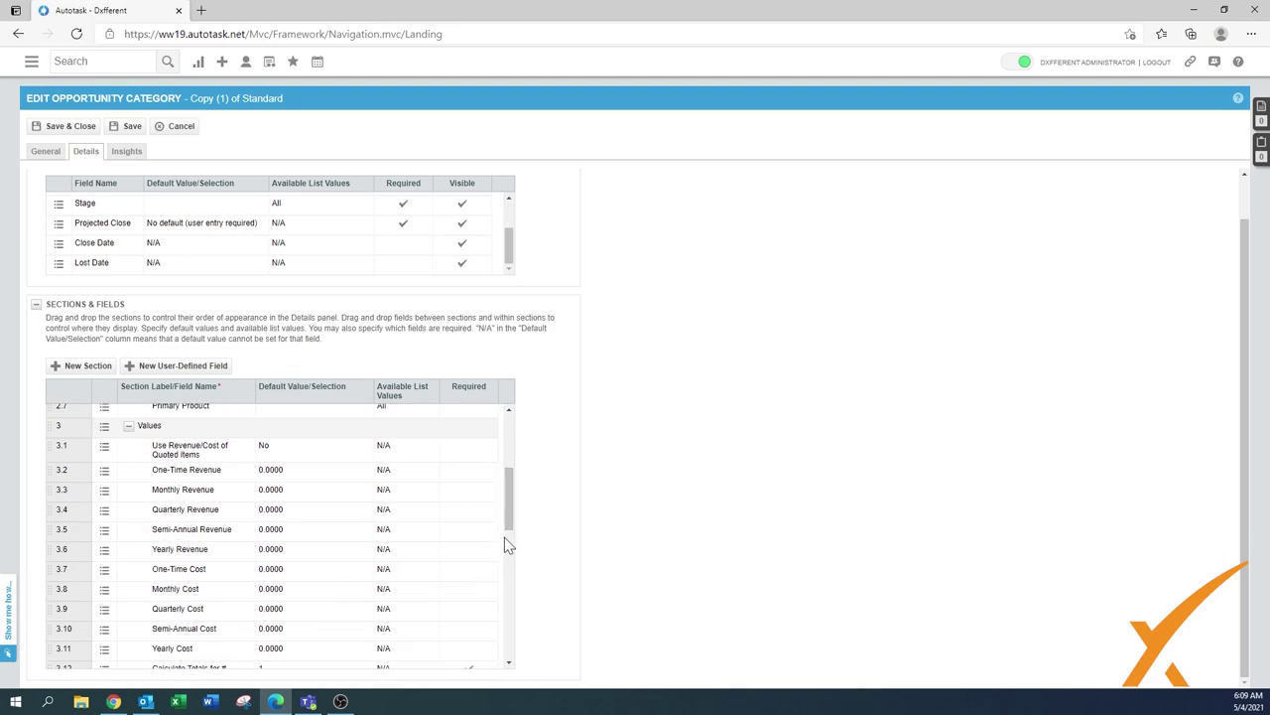
{"action": "mouse_move", "coordinate": [514, 528]}
{"action": "left_mouse_down"}
{"action": "mouse_move", "coordinate": [514, 546]}
{"action": "mouse_move", "coordinate": [516, 533]}
{"action": "left_mouse_up"}
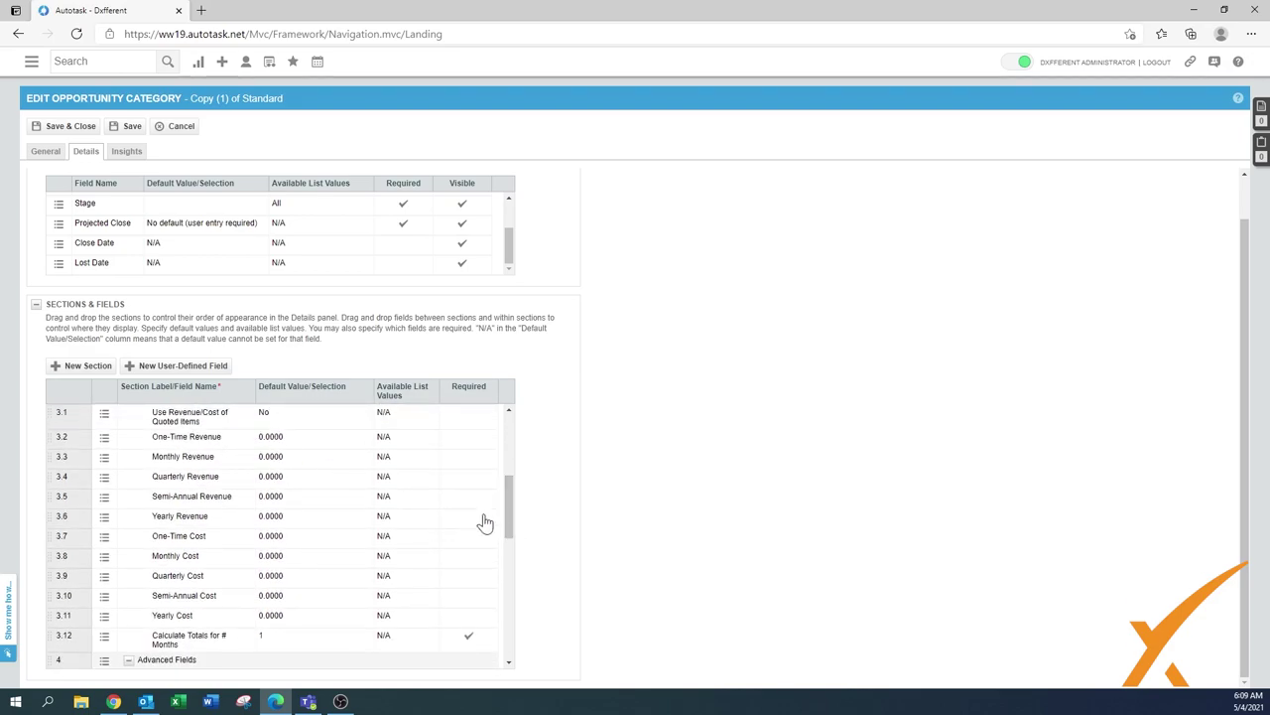
{"action": "left_click_drag", "start_coordinate": [512, 511], "coordinate": [514, 503]}
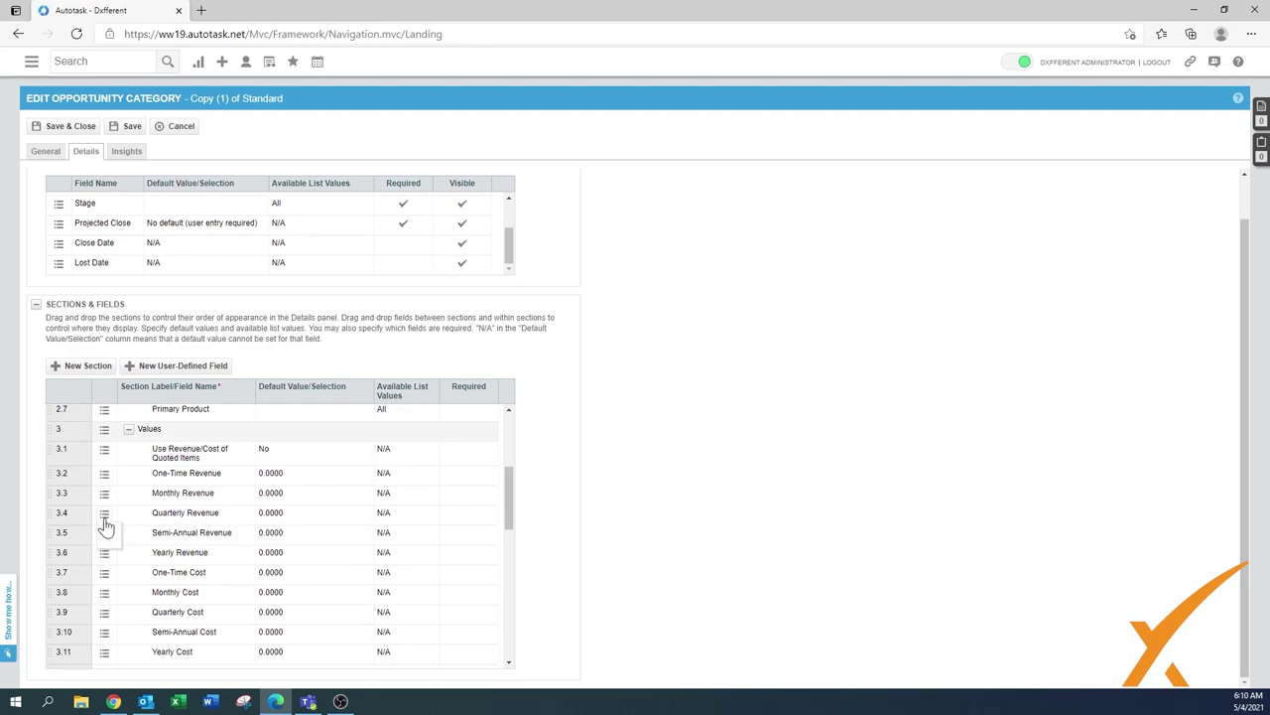
{"action": "mouse_move", "coordinate": [106, 525]}
{"action": "left_click", "coordinate": [139, 553]}
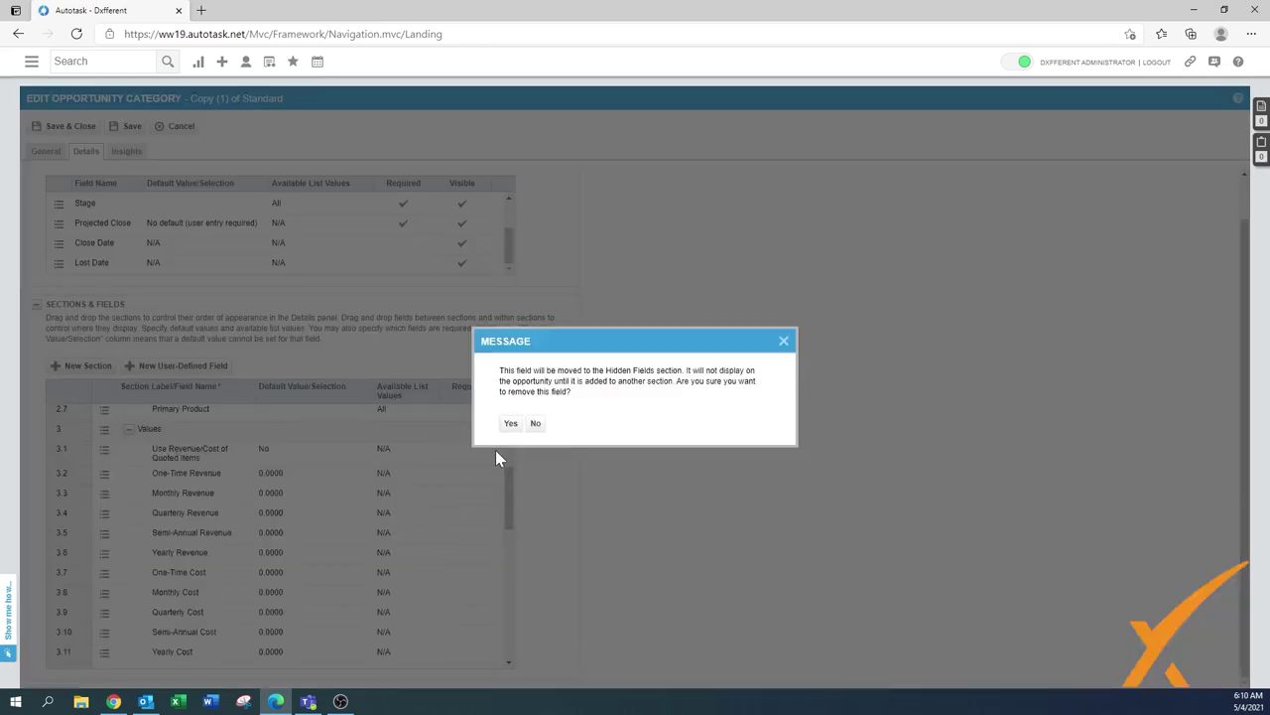
{"action": "left_click", "coordinate": [510, 423]}
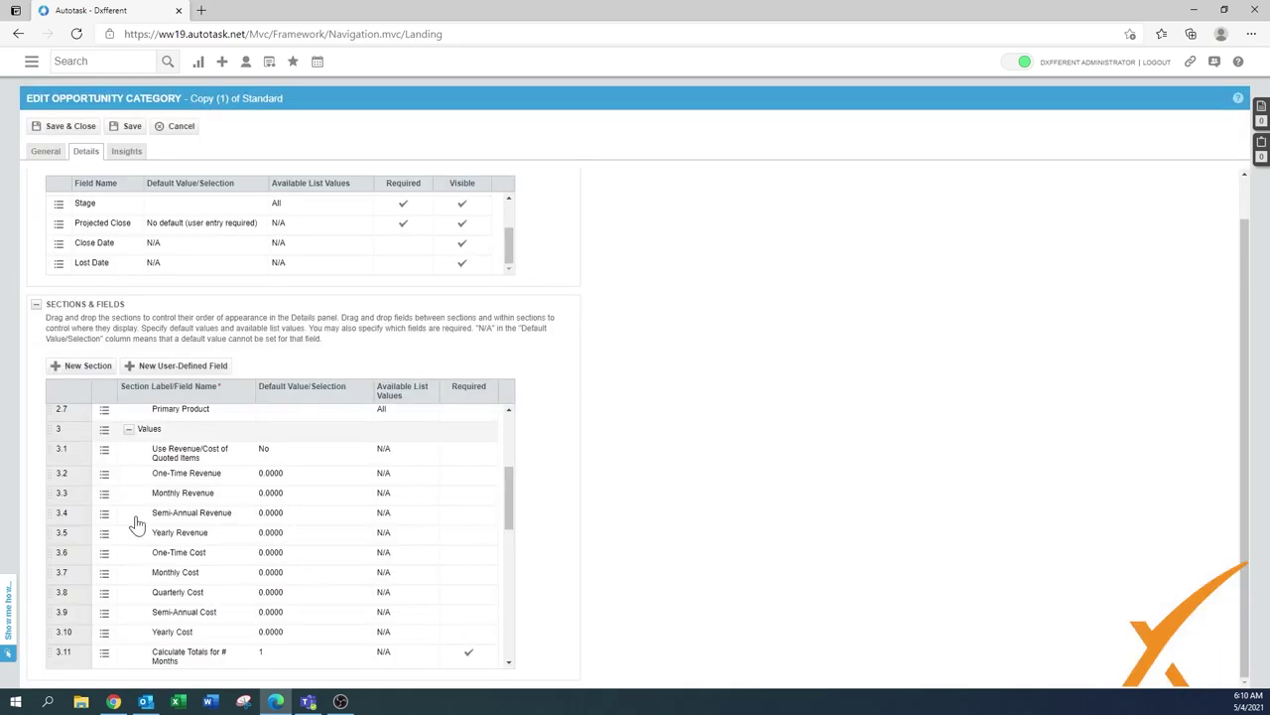
{"action": "mouse_move", "coordinate": [105, 525]}
{"action": "left_click", "coordinate": [137, 553]}
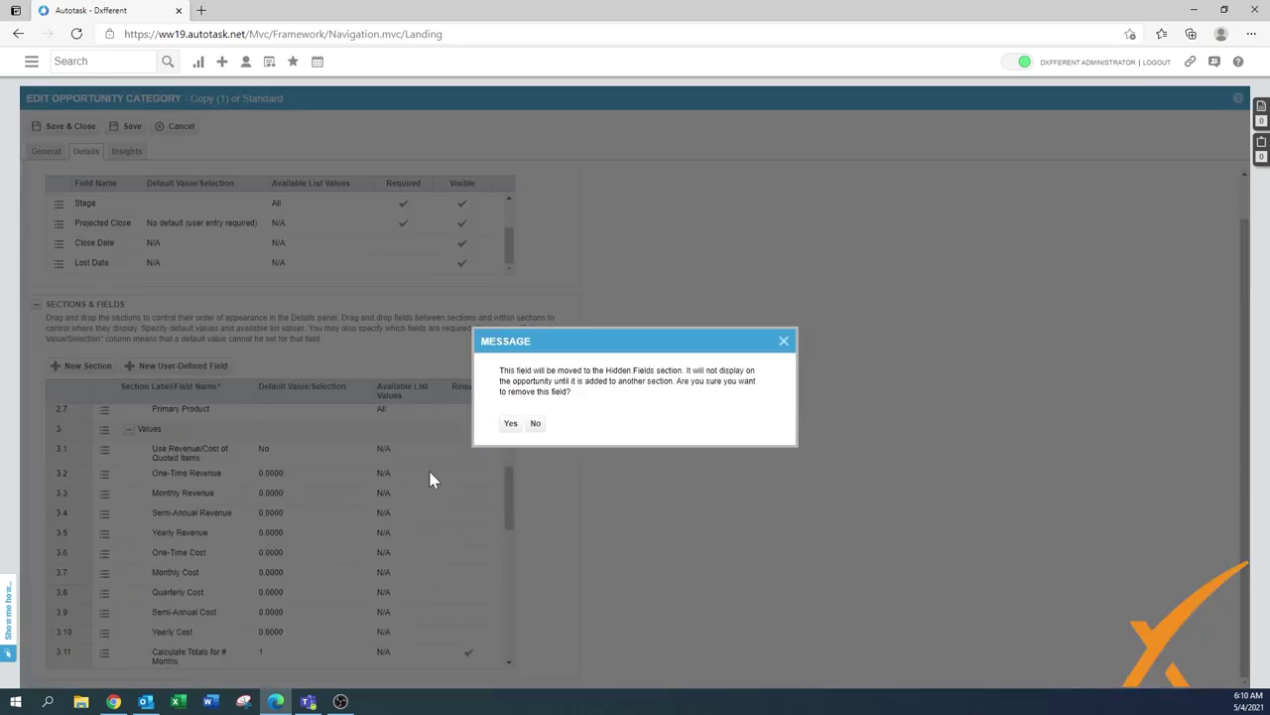
{"action": "left_click", "coordinate": [508, 425]}
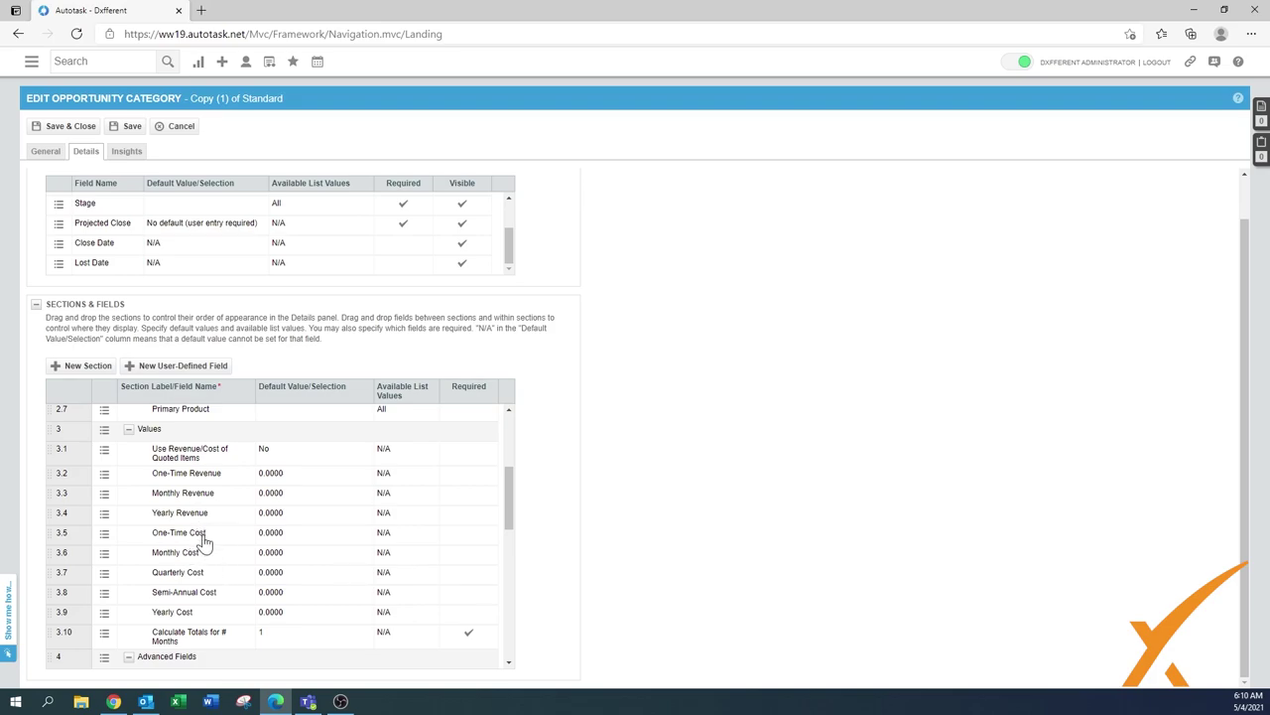
Hide the Quarterly Cost and Semi-Annual Cost fields of the Values section
{"action": "left_click", "coordinate": [111, 584]}
{"action": "left_click", "coordinate": [146, 612]}
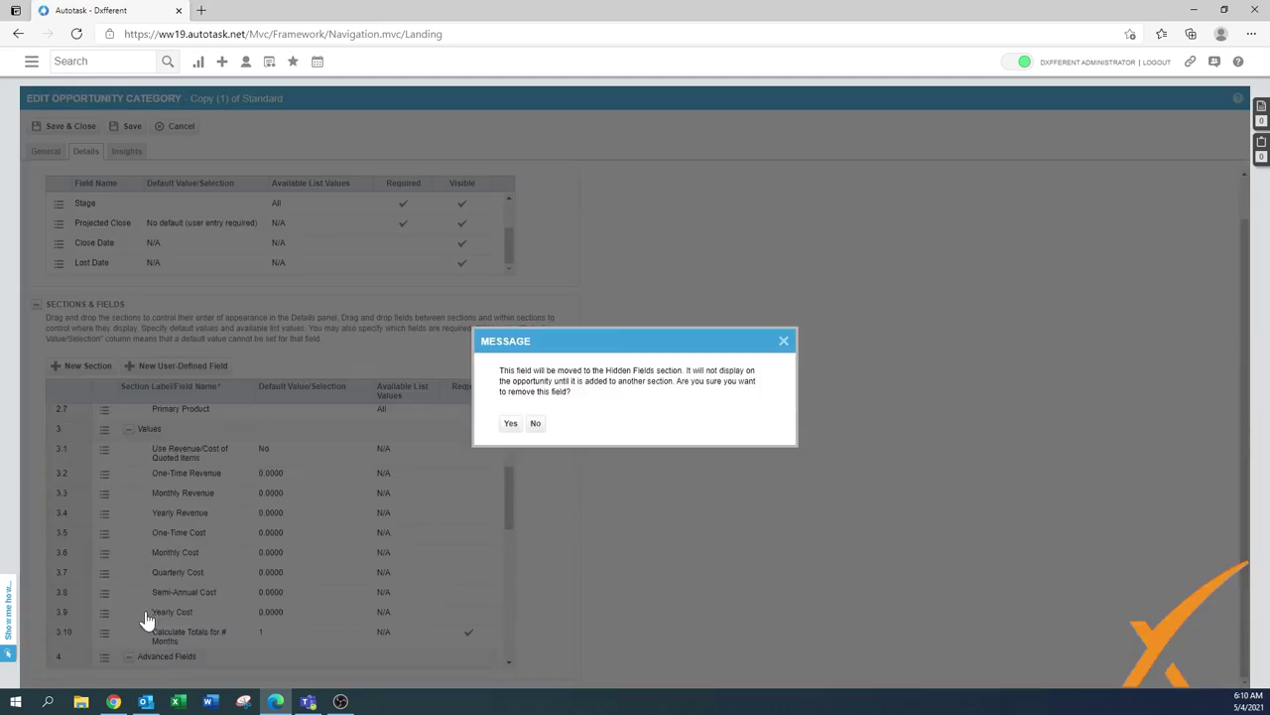
{"action": "left_click", "coordinate": [511, 424]}
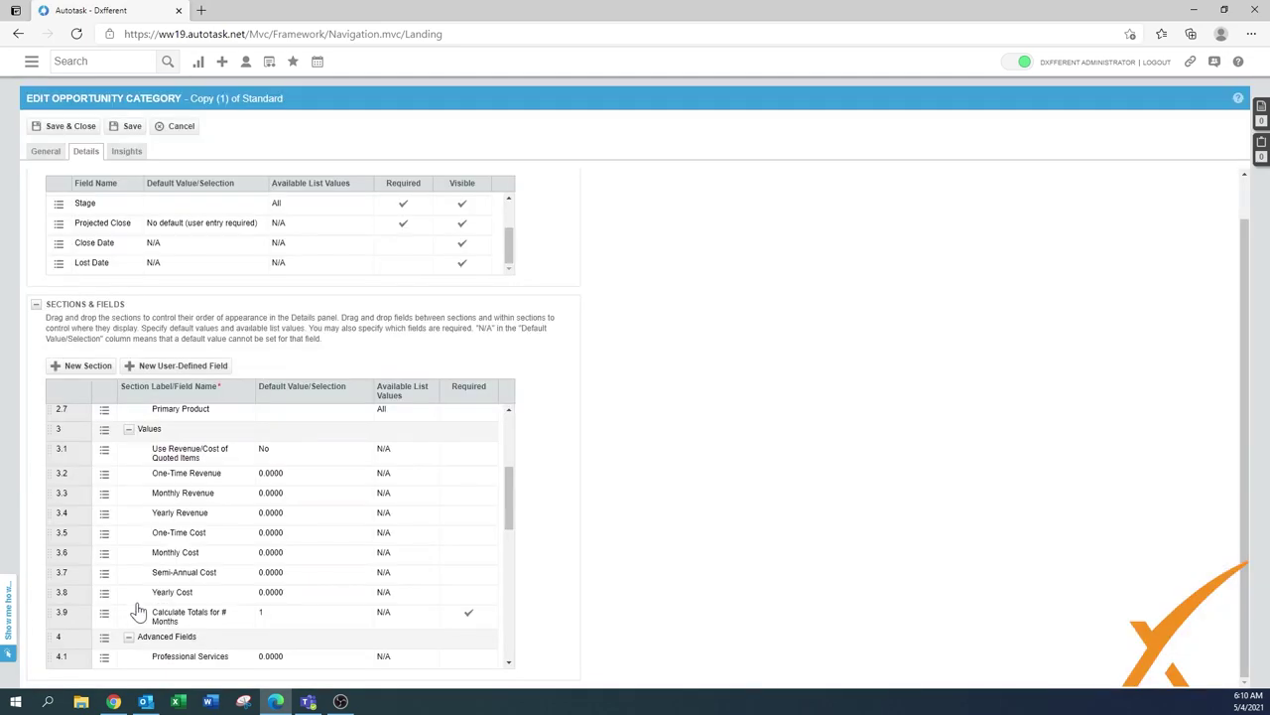
{"action": "left_click", "coordinate": [105, 591]}
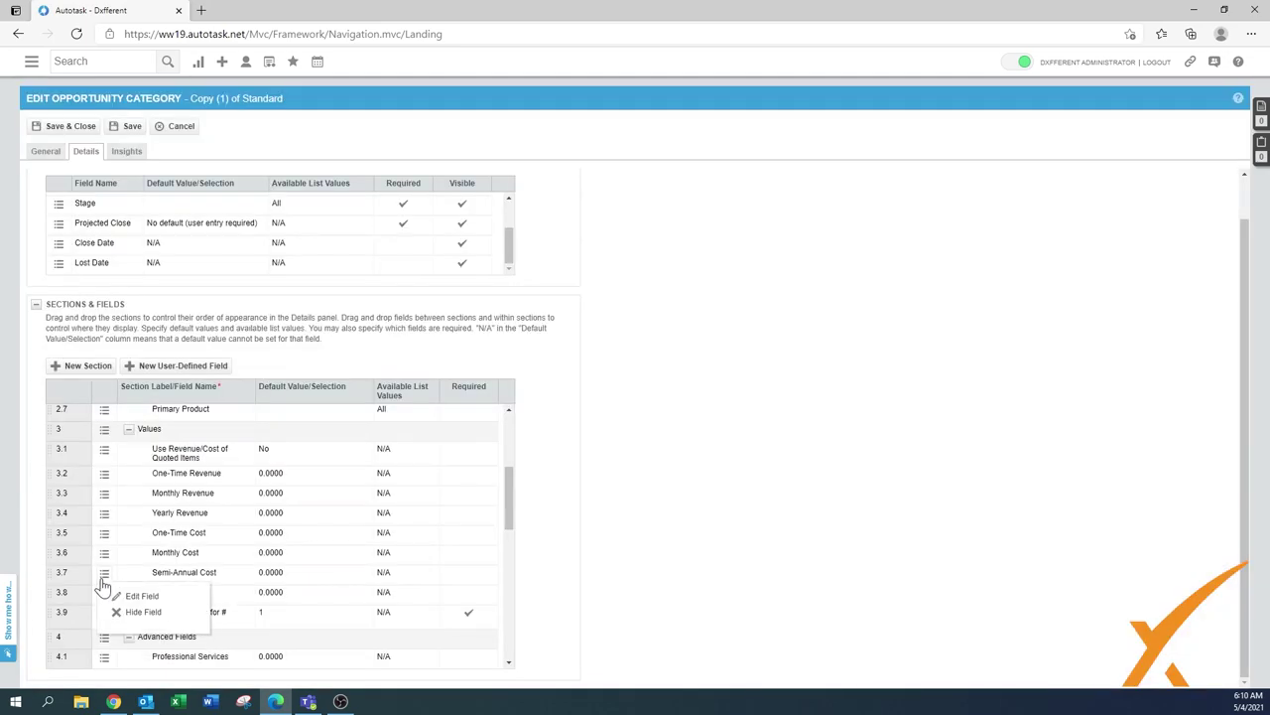
{"action": "left_click", "coordinate": [144, 612]}
{"action": "left_click", "coordinate": [510, 425]}
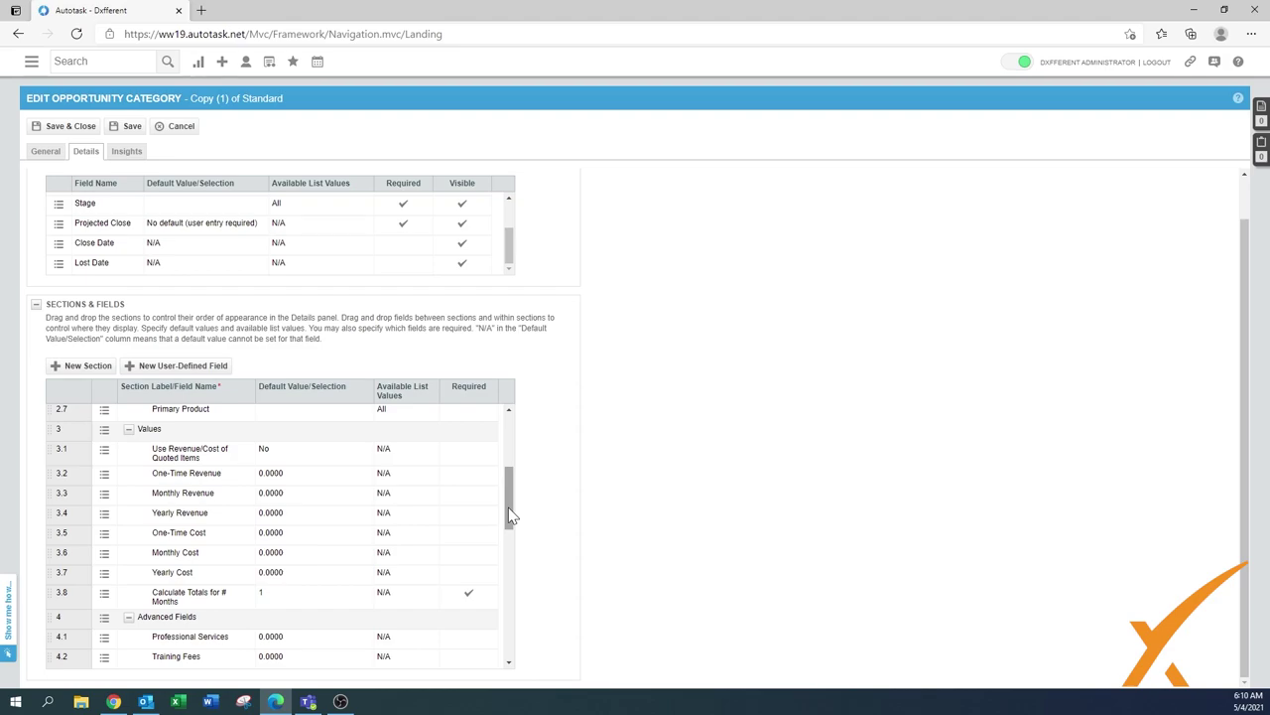
Hide the entire Advanced Fields and Revenue Recognition sections, moving their fields to Hidden Fields
{"action": "scroll", "coordinate": [508, 514], "scroll_direction": "down", "scroll_amount": 1}
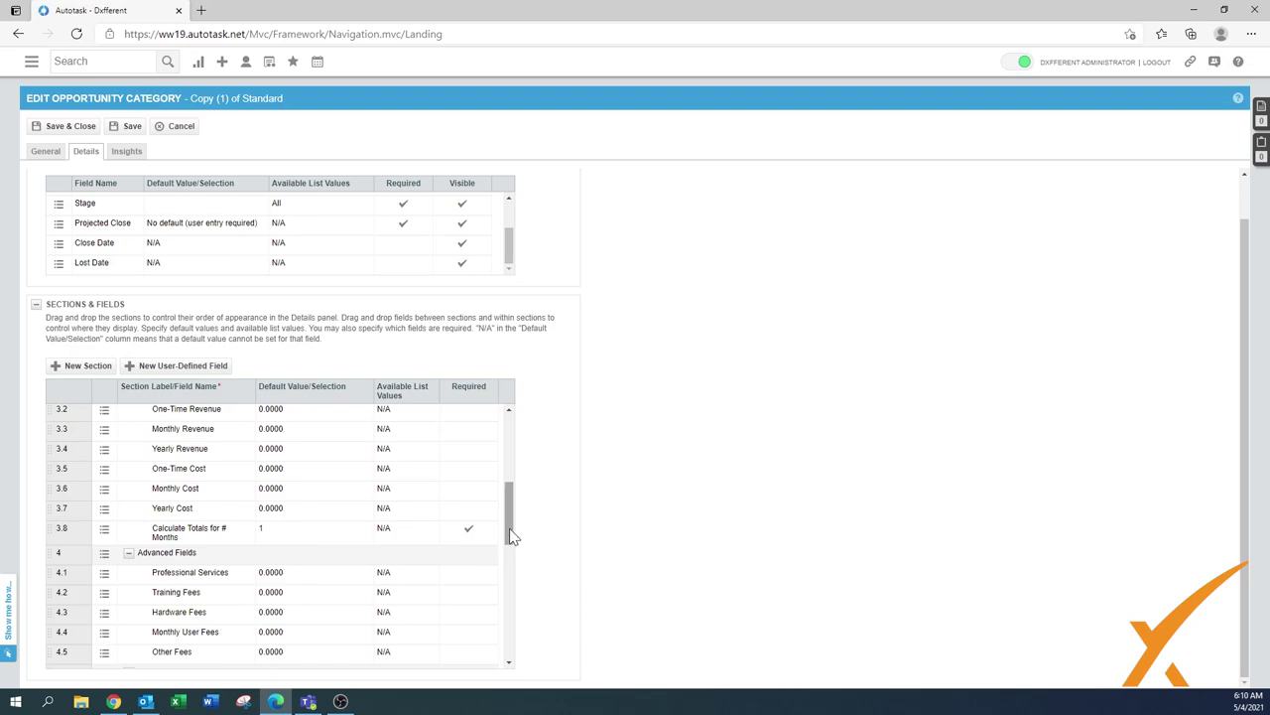
{"action": "left_click_drag", "start_coordinate": [513, 544], "coordinate": [512, 557]}
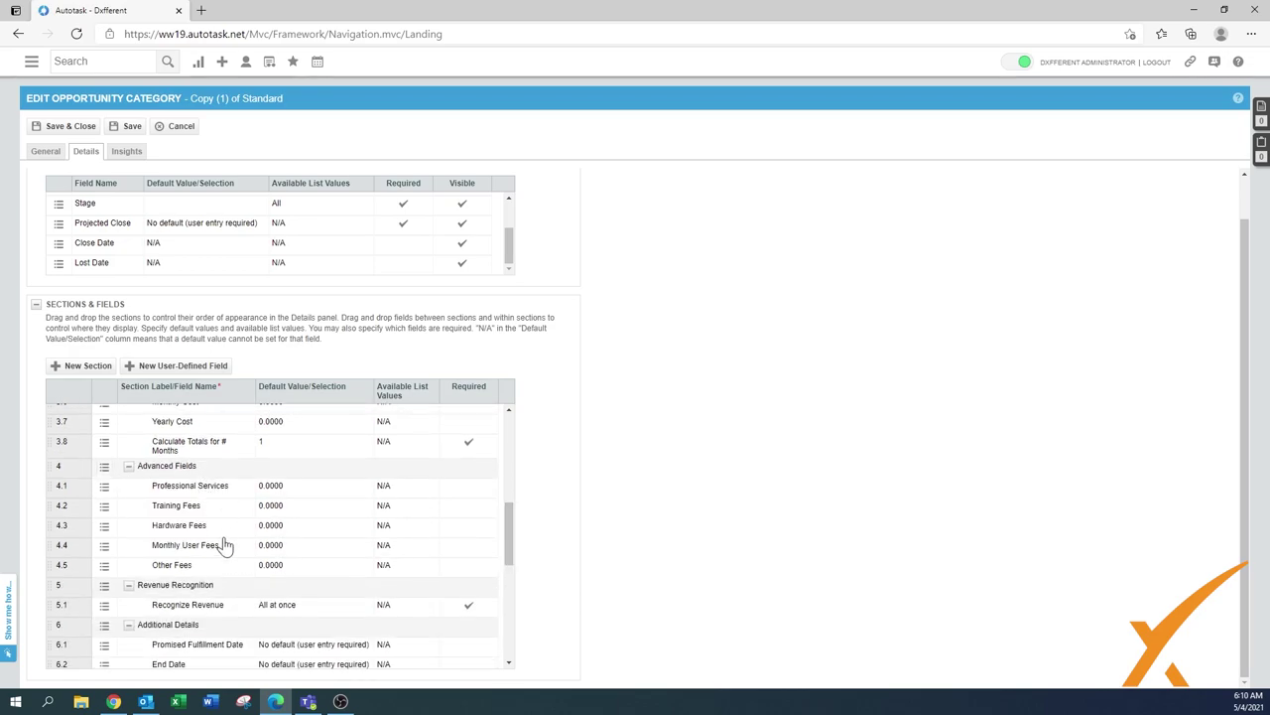
{"action": "left_click", "coordinate": [104, 469]}
{"action": "mouse_move", "coordinate": [104, 468]}
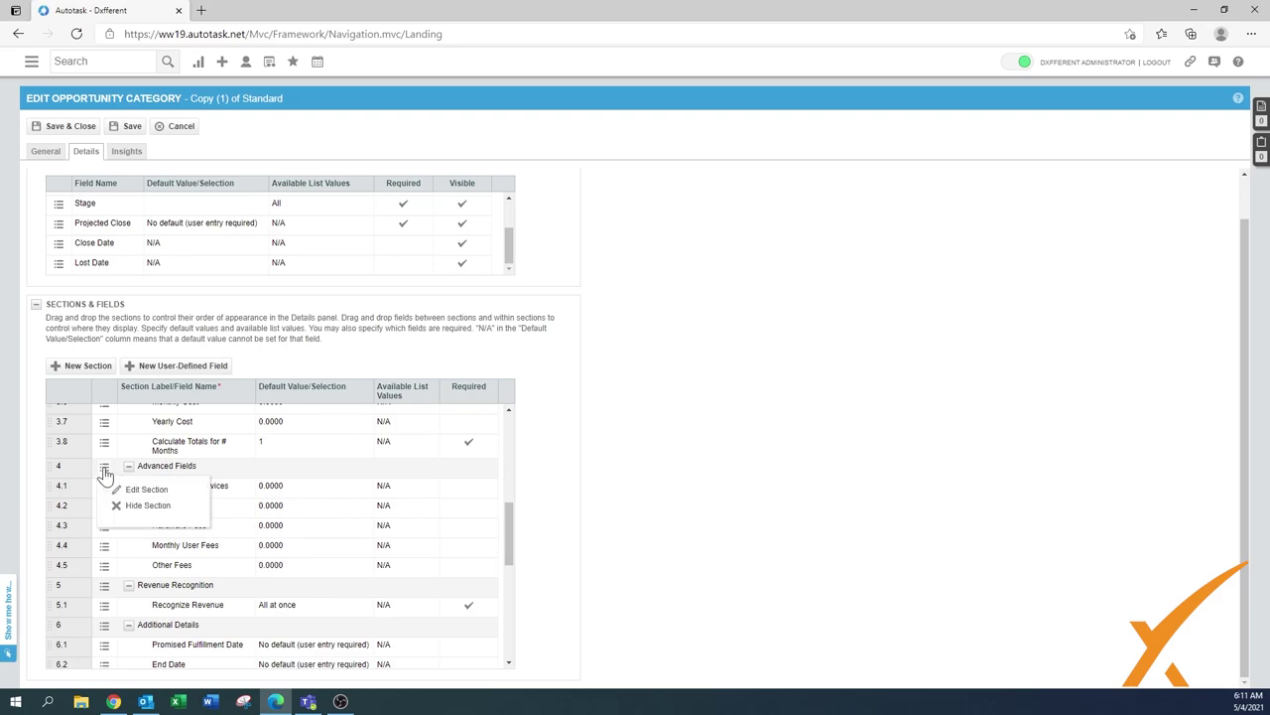
{"action": "left_click", "coordinate": [143, 505]}
{"action": "left_click", "coordinate": [511, 423]}
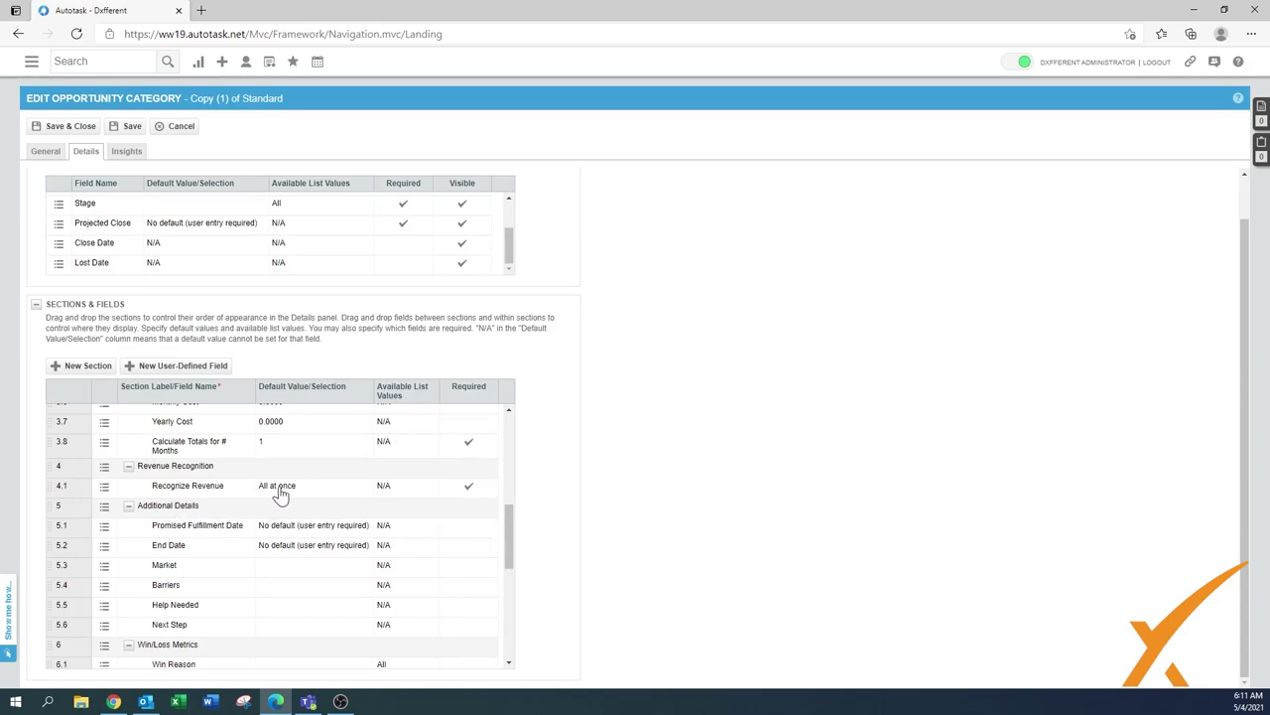
{"action": "left_click", "coordinate": [104, 466]}
{"action": "left_click", "coordinate": [149, 507]}
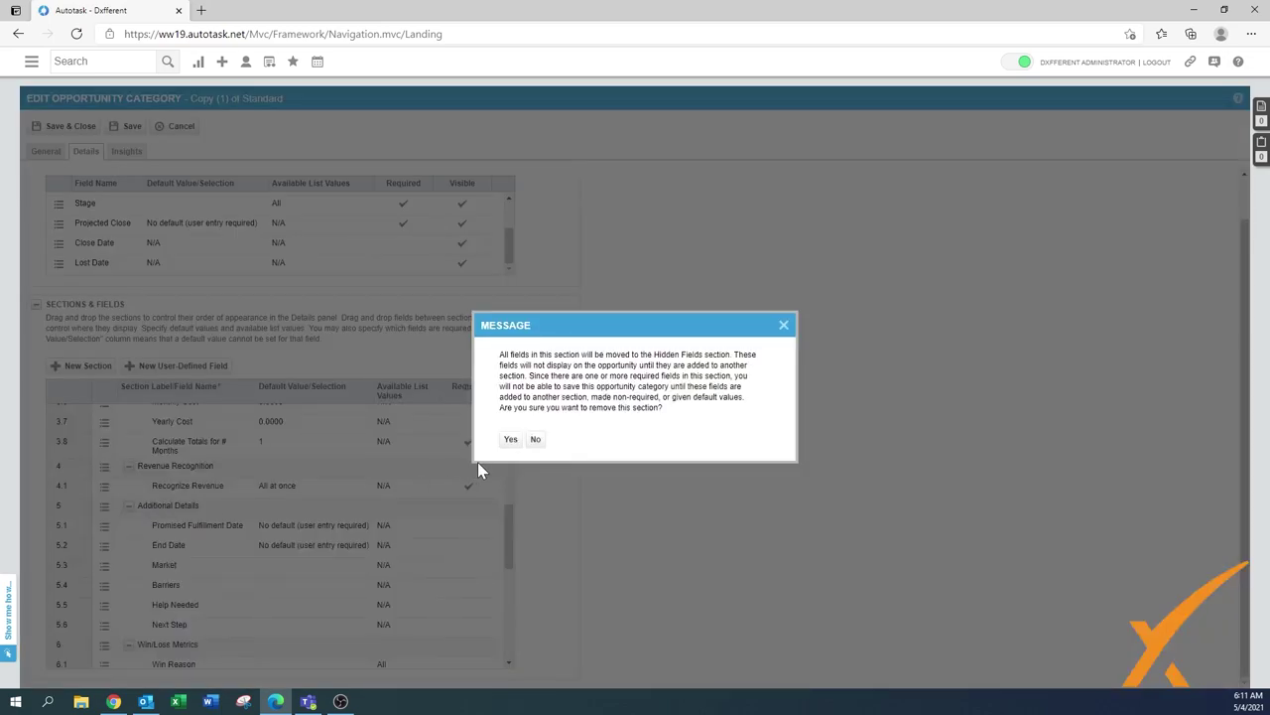
{"action": "left_click", "coordinate": [507, 441]}
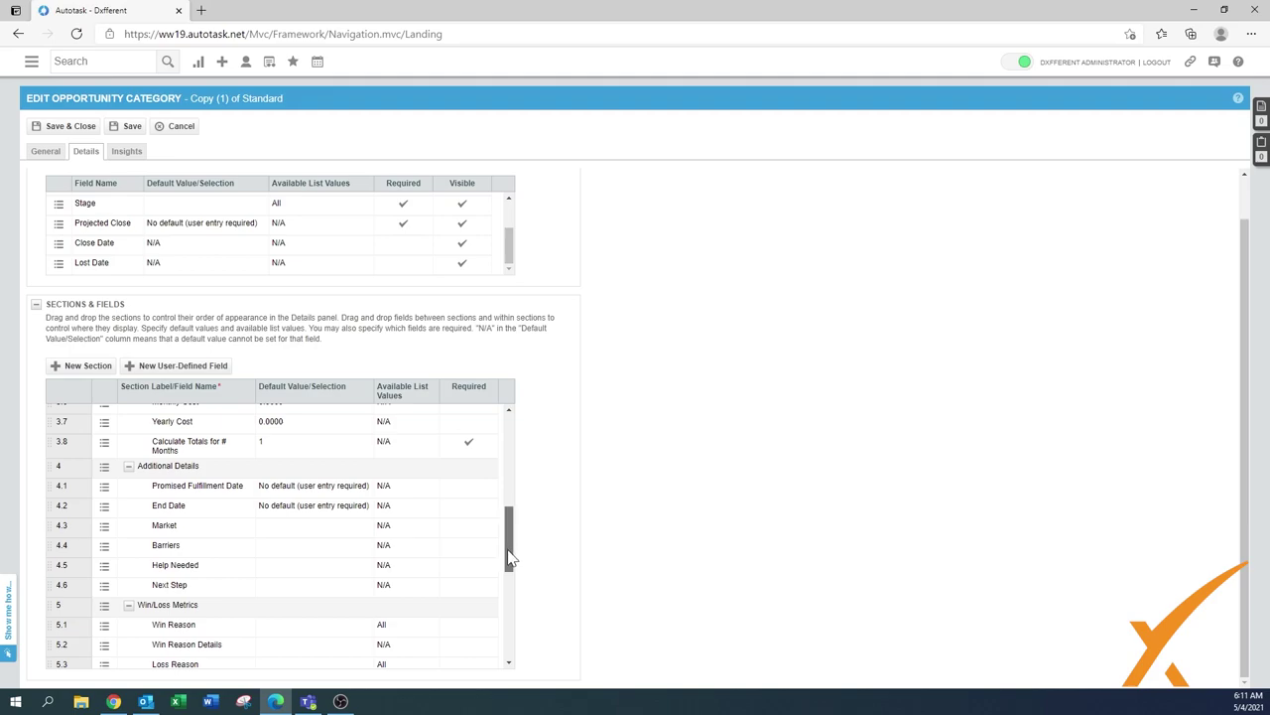
Hide the entire Additional Details and Win/Loss Metrics sections, moving their fields to Hidden Fields
{"action": "scroll", "coordinate": [508, 560], "scroll_direction": "down", "scroll_amount": 1}
{"action": "left_click_drag", "start_coordinate": [508, 569], "coordinate": [513, 549]}
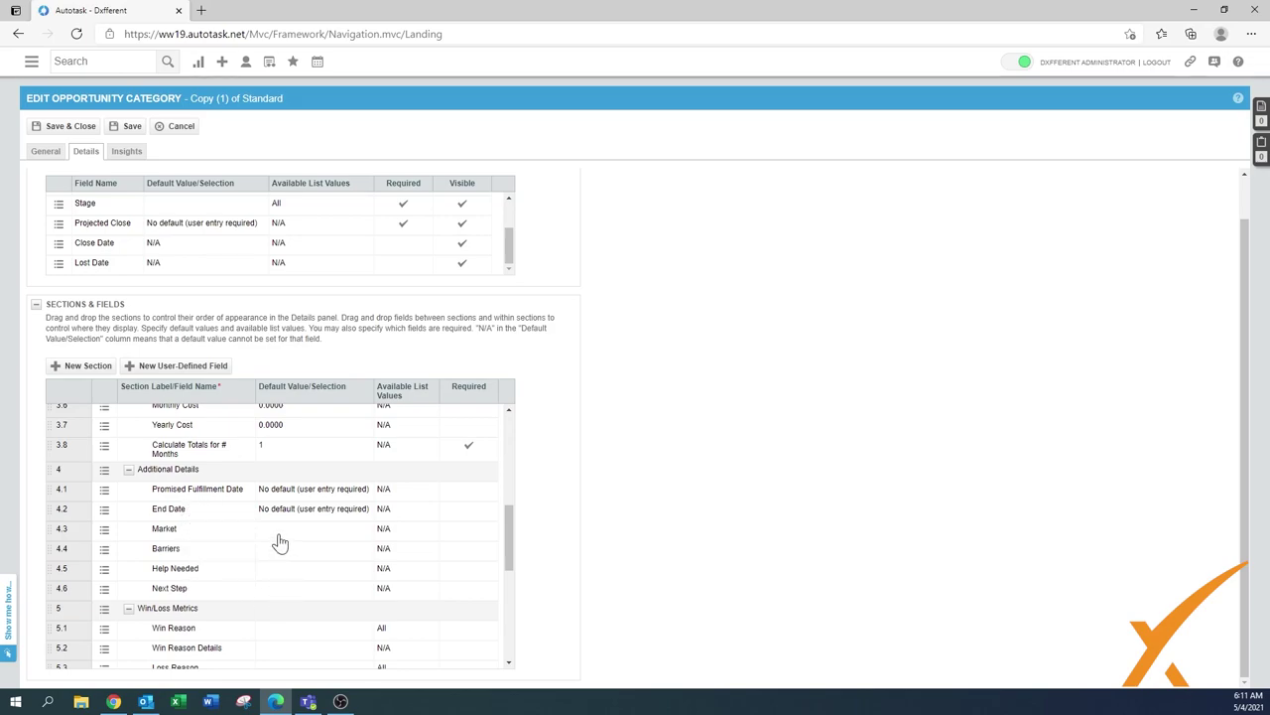
{"action": "left_click", "coordinate": [104, 470]}
{"action": "left_click", "coordinate": [140, 520]}
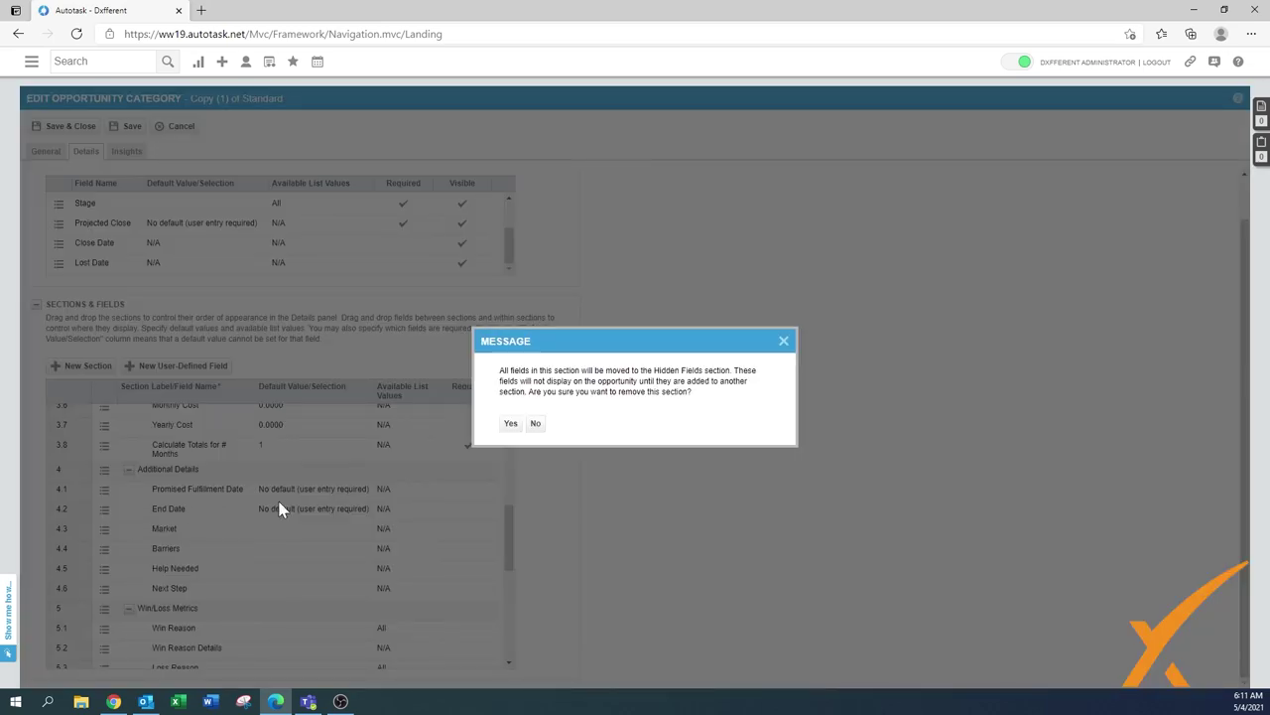
{"action": "left_click", "coordinate": [512, 427]}
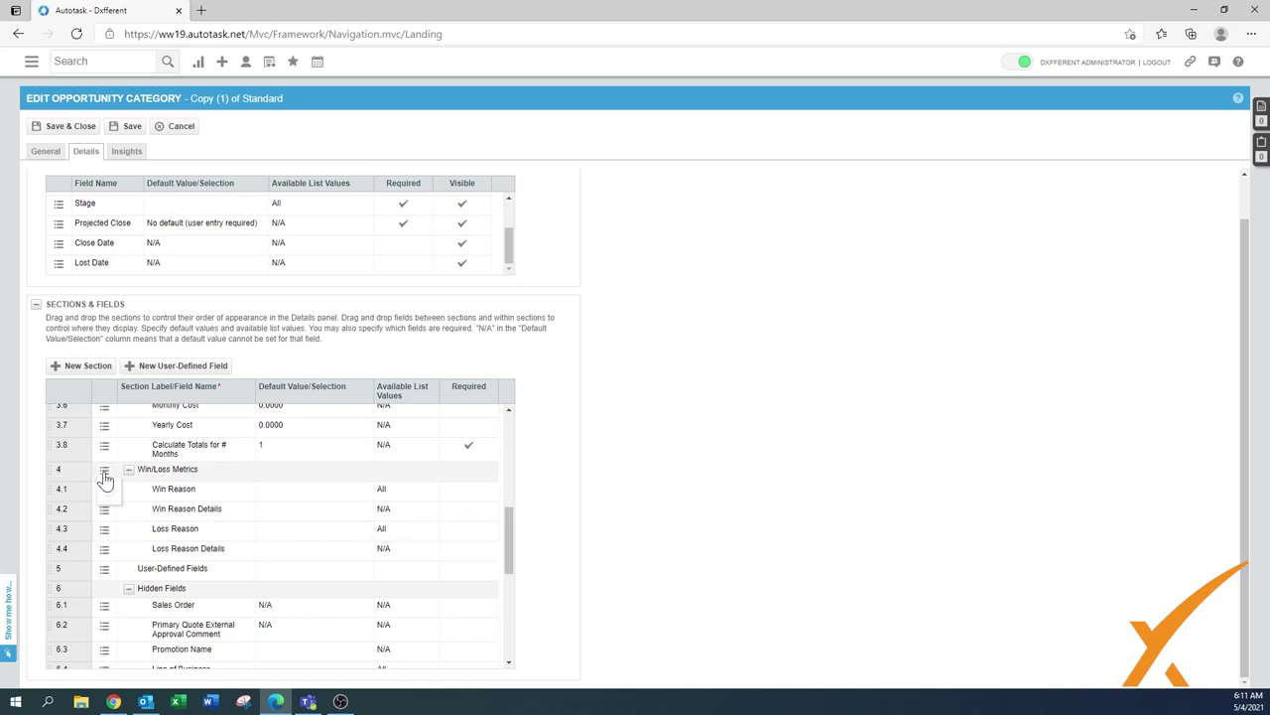
{"action": "mouse_move", "coordinate": [105, 478]}
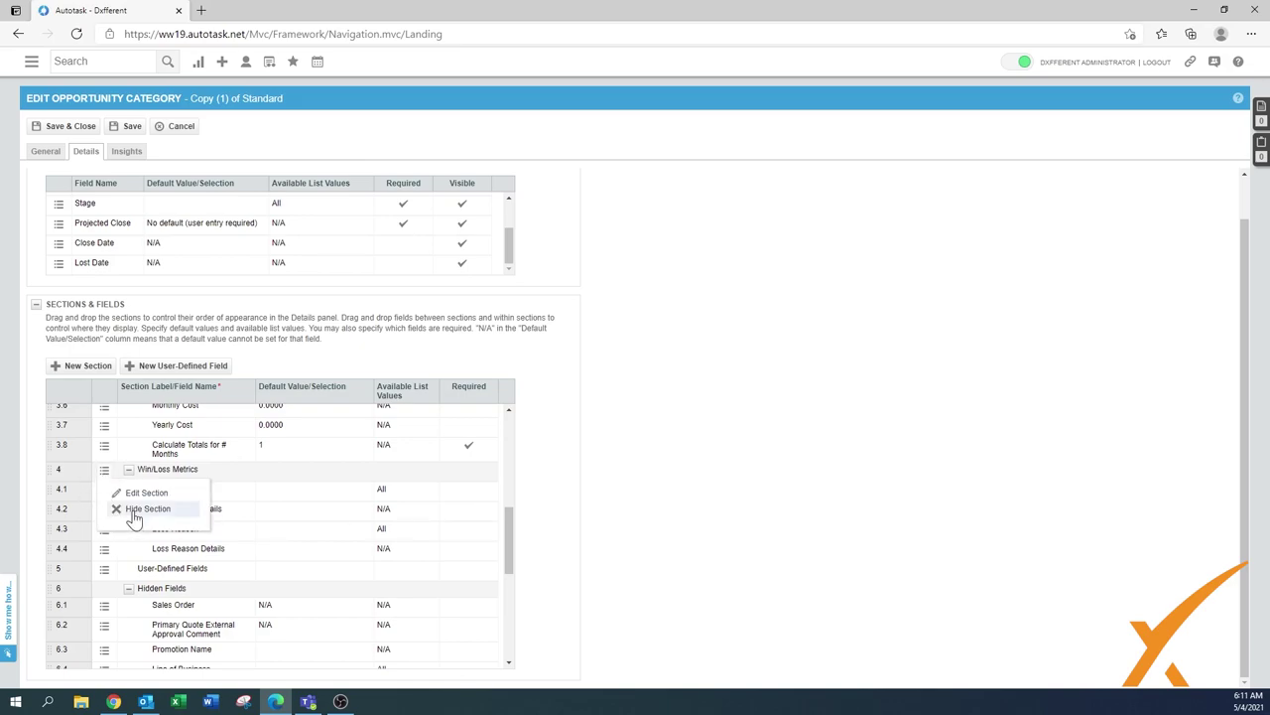
{"action": "left_click", "coordinate": [135, 511]}
{"action": "left_click", "coordinate": [510, 424]}
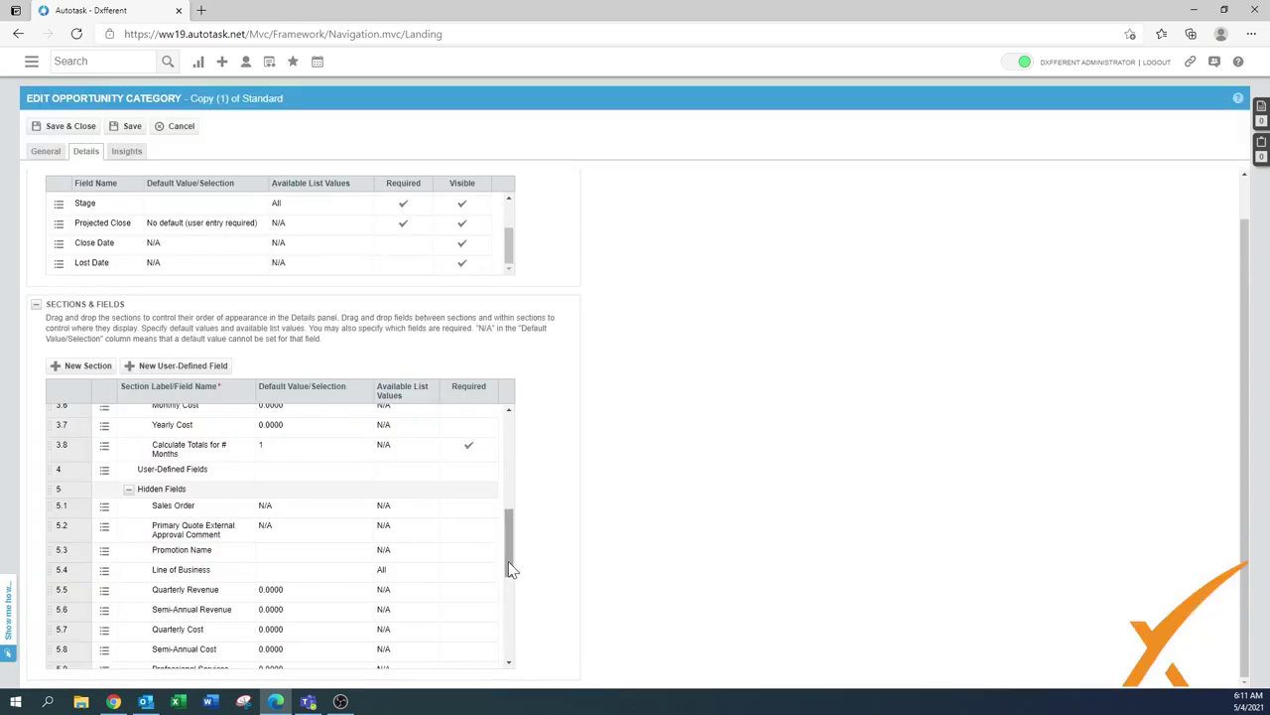
Review the remaining sections and the fields collected in the Hidden Fields section
{"action": "scroll", "coordinate": [509, 569], "scroll_direction": "down", "scroll_amount": 1}
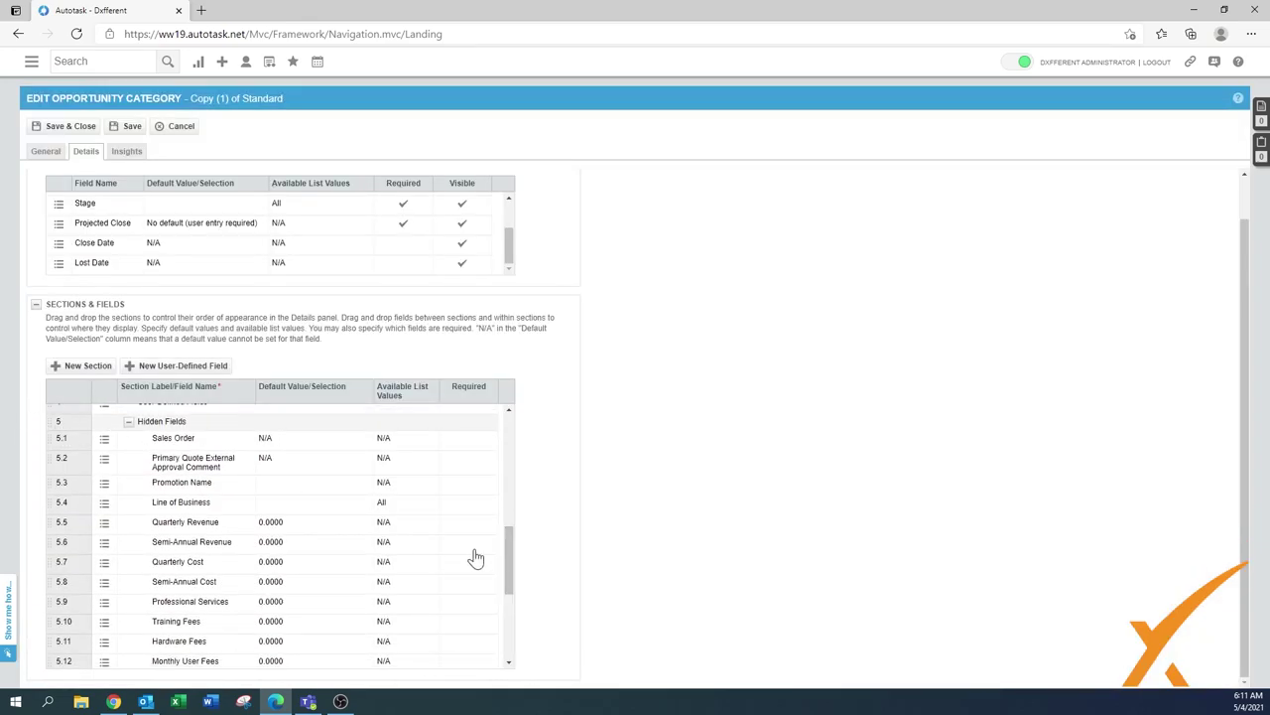
{"action": "left_click_drag", "start_coordinate": [505, 550], "coordinate": [520, 444]}
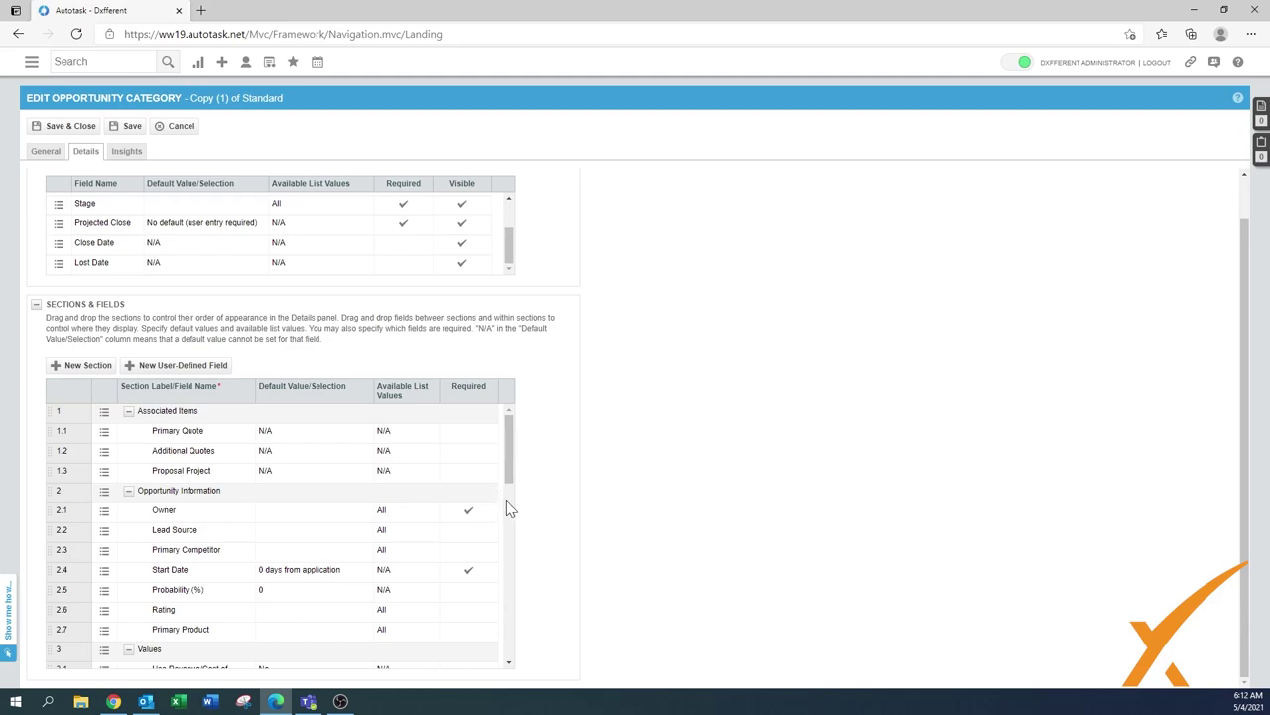
{"action": "left_click_drag", "start_coordinate": [511, 479], "coordinate": [506, 681]}
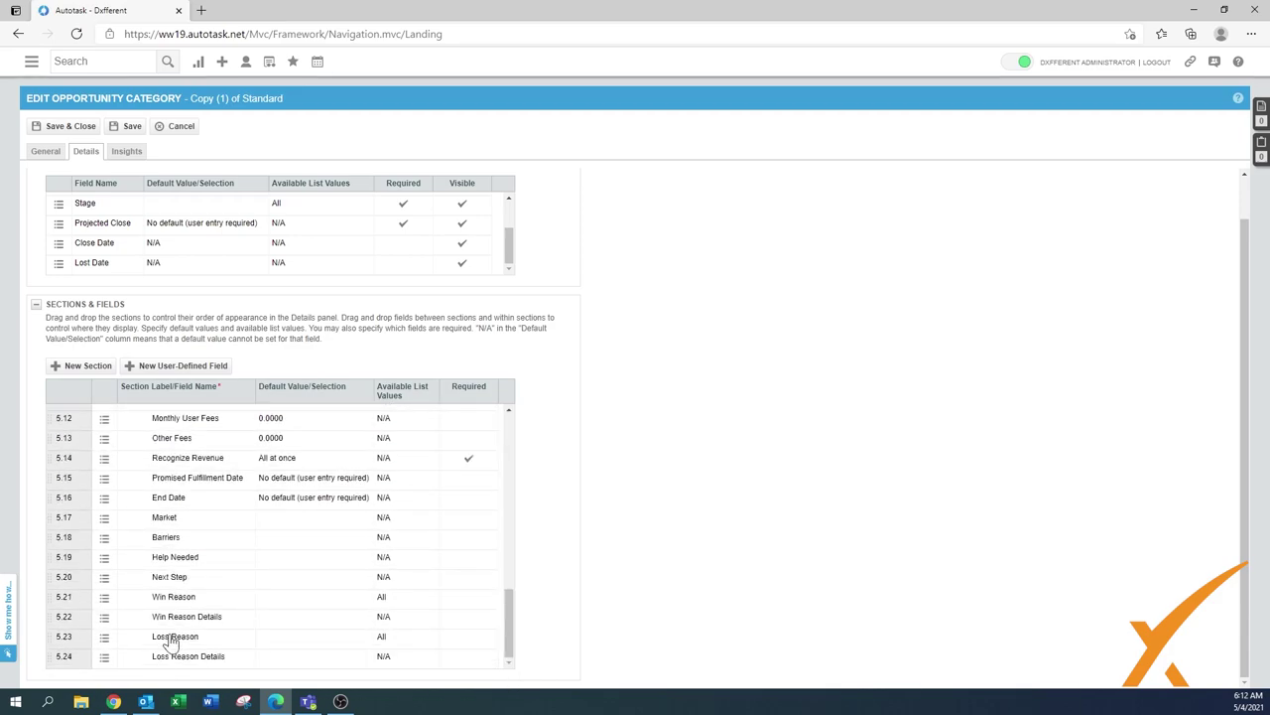
Hide the Company/Contact, Proposal Project and Assessment insights of the opportunity category
{"action": "left_click", "coordinate": [108, 605]}
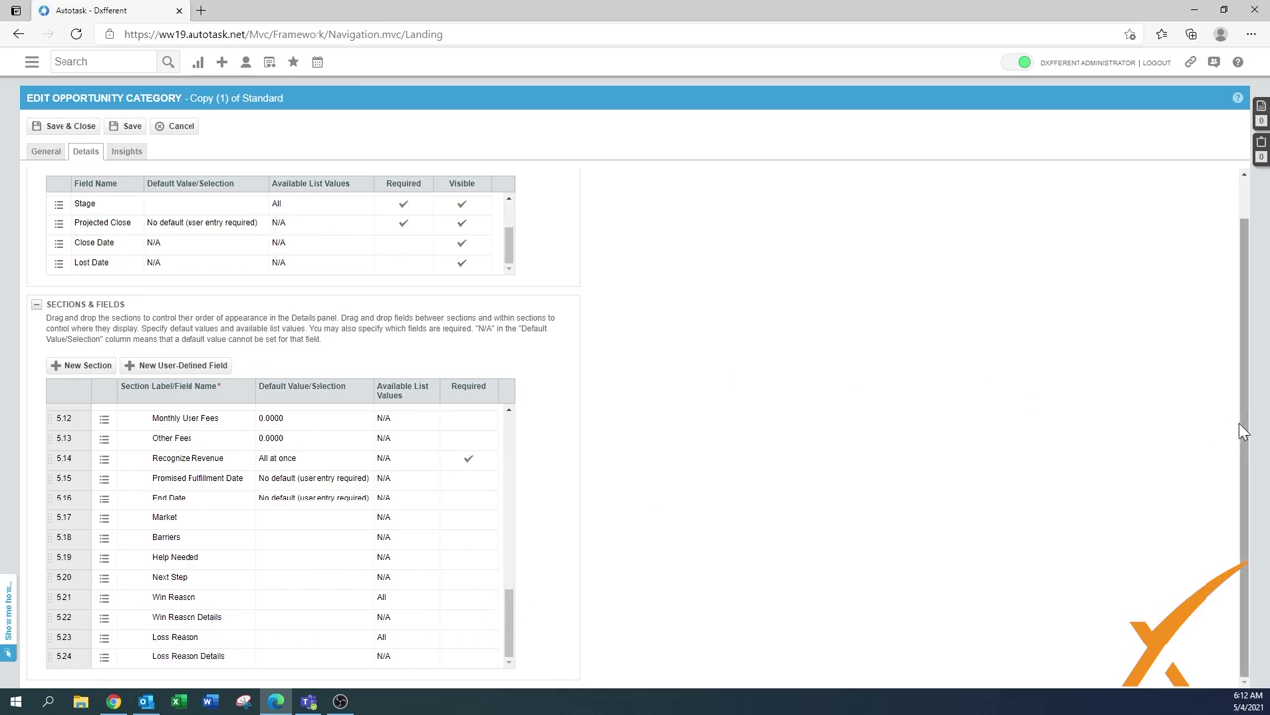
{"action": "scroll", "coordinate": [1245, 427], "scroll_direction": "up", "scroll_amount": 1}
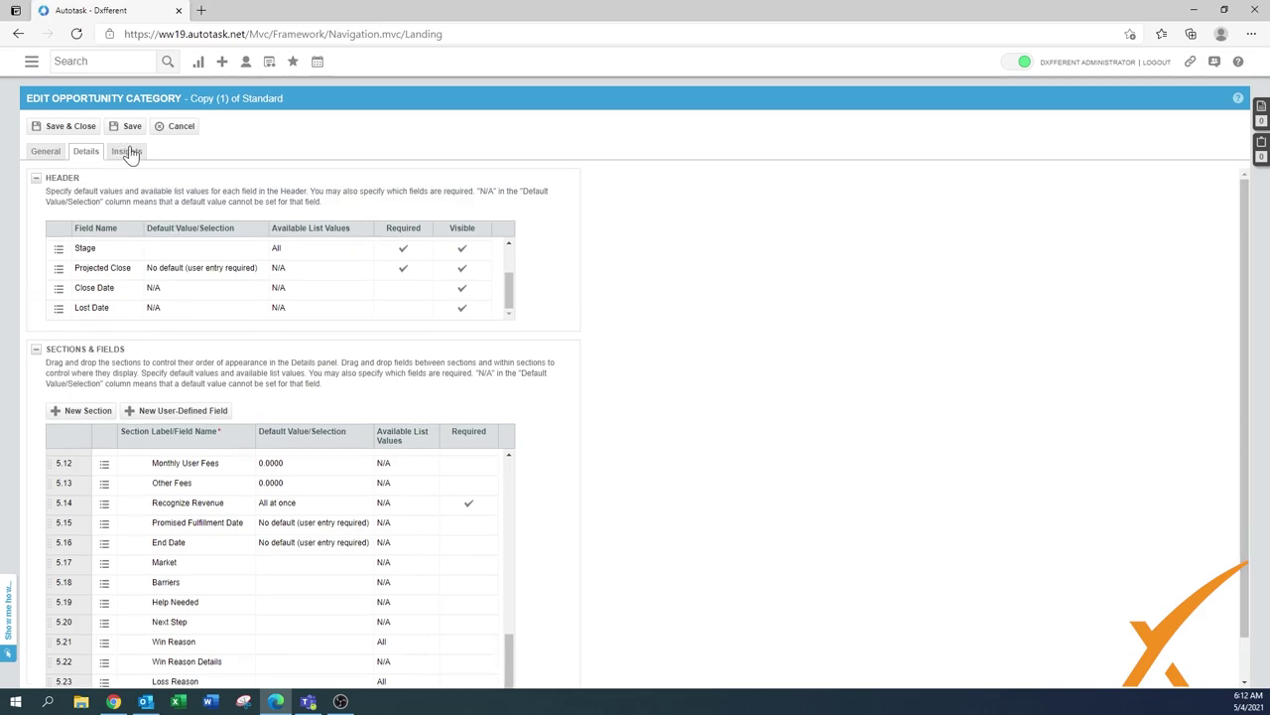
{"action": "left_click", "coordinate": [129, 153]}
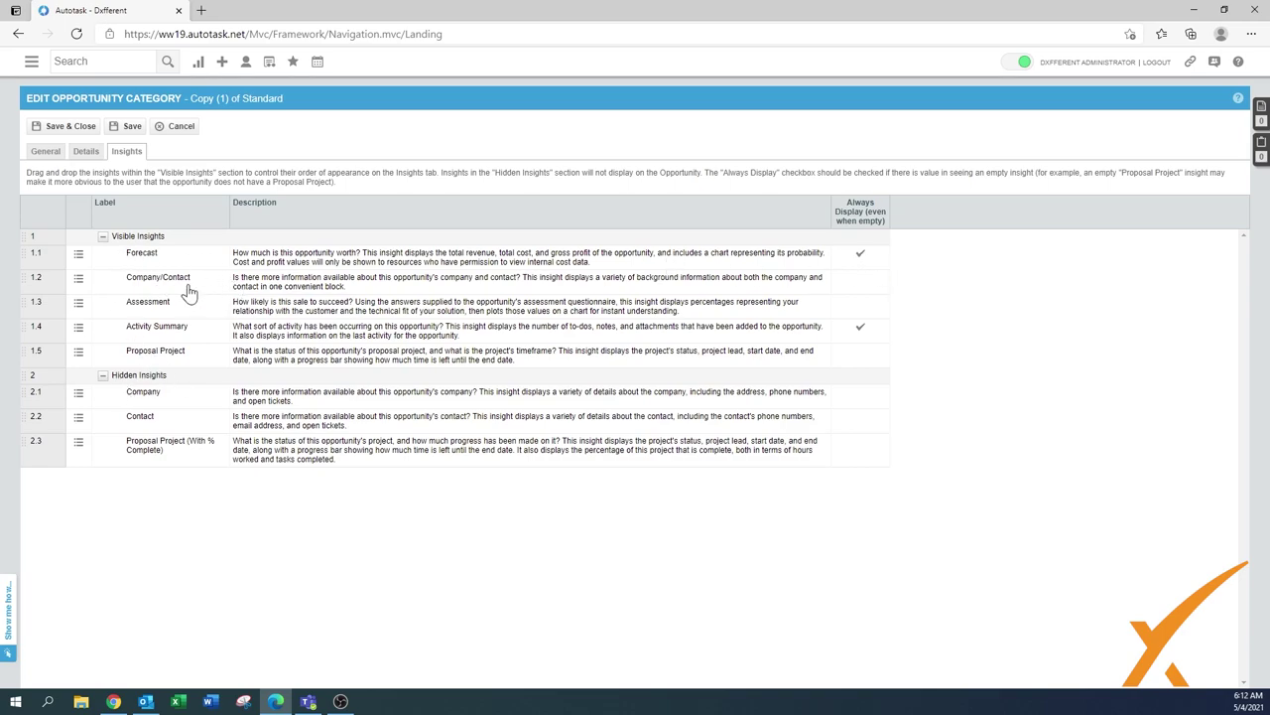
{"action": "left_click", "coordinate": [78, 279]}
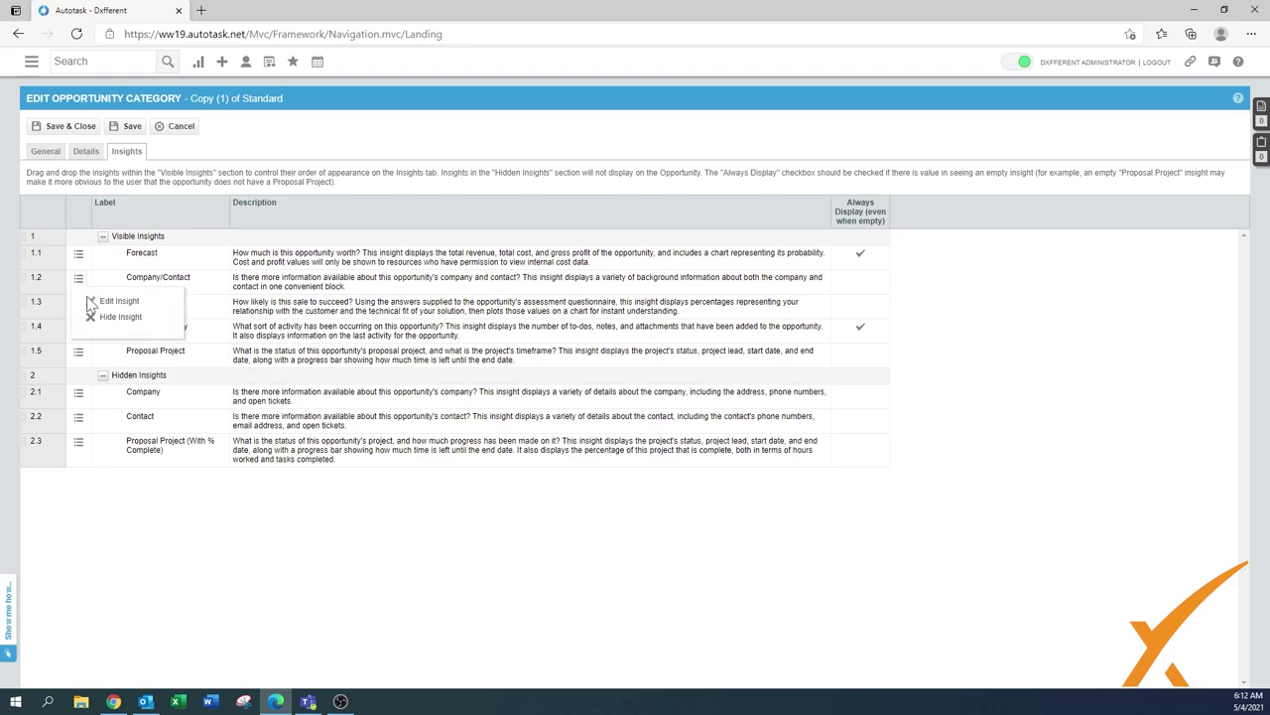
{"action": "left_click", "coordinate": [107, 317]}
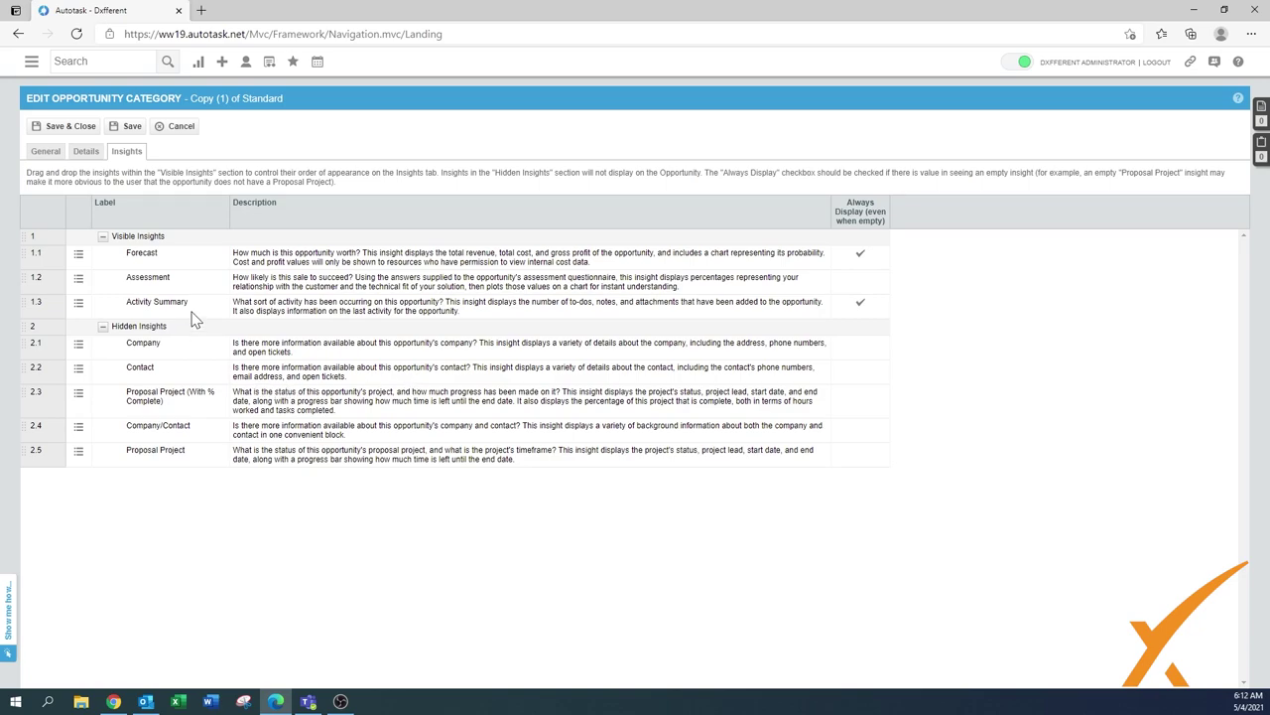
{"action": "left_click", "coordinate": [79, 281]}
{"action": "left_click", "coordinate": [103, 315]}
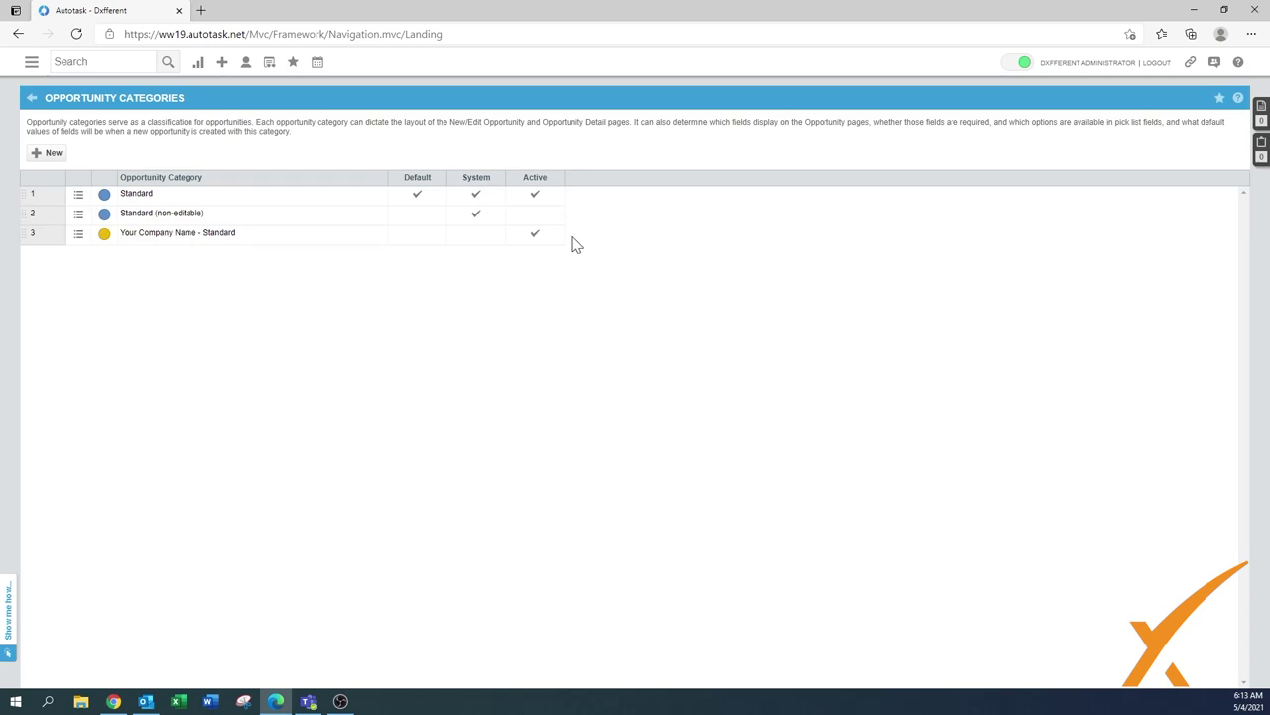
Set the Your Company Name - Standard opportunity category as the default, accepting the change for the resources that use the default
{"action": "mouse_move", "coordinate": [79, 239]}
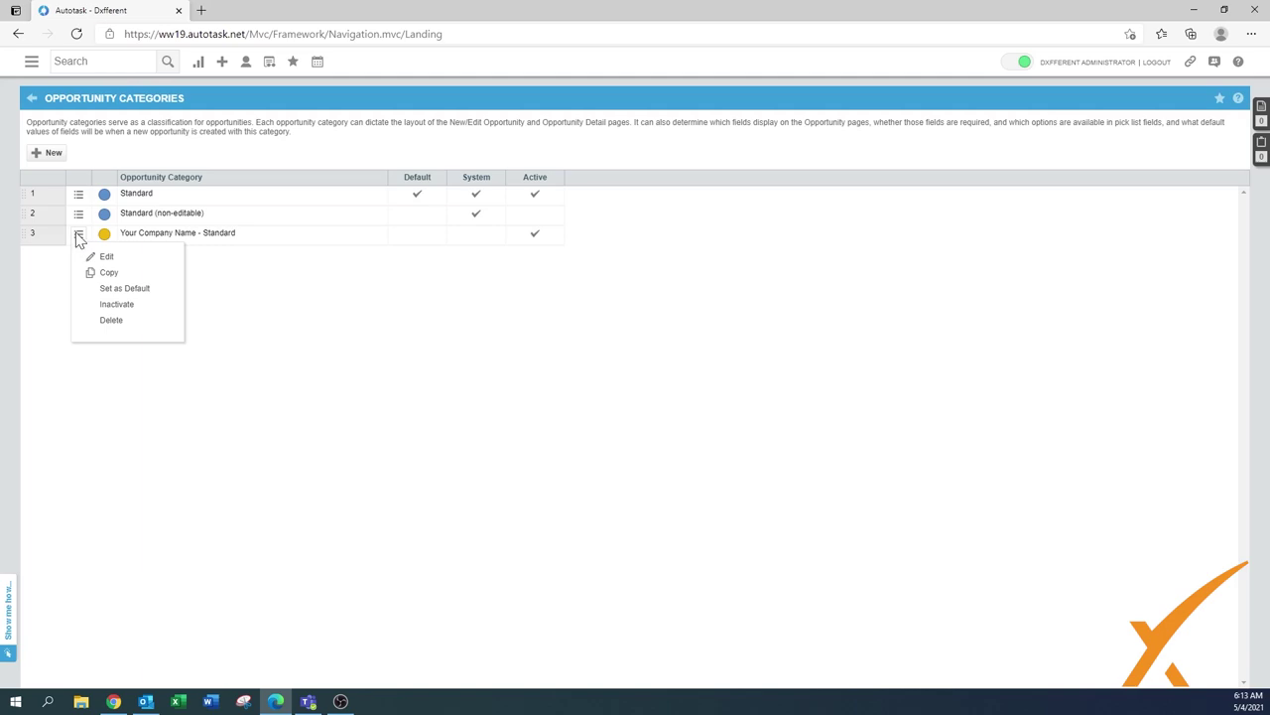
{"action": "left_click", "coordinate": [124, 289]}
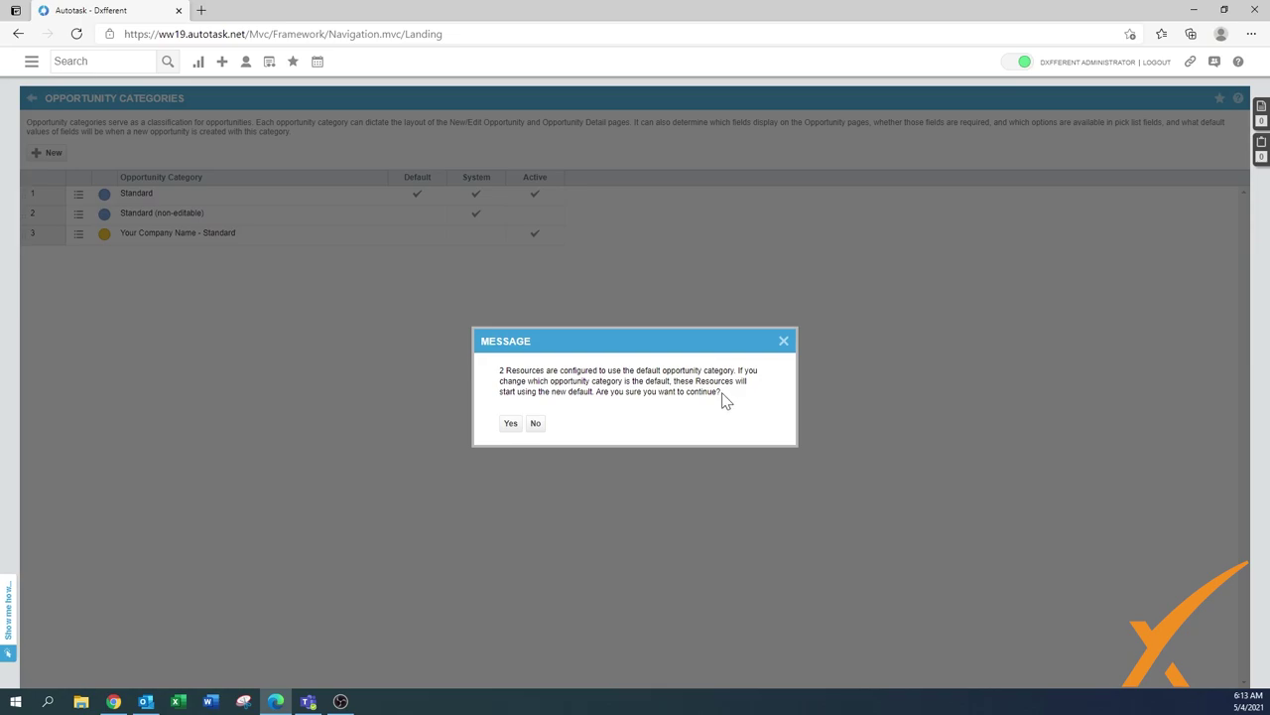
{"action": "left_click", "coordinate": [510, 425]}
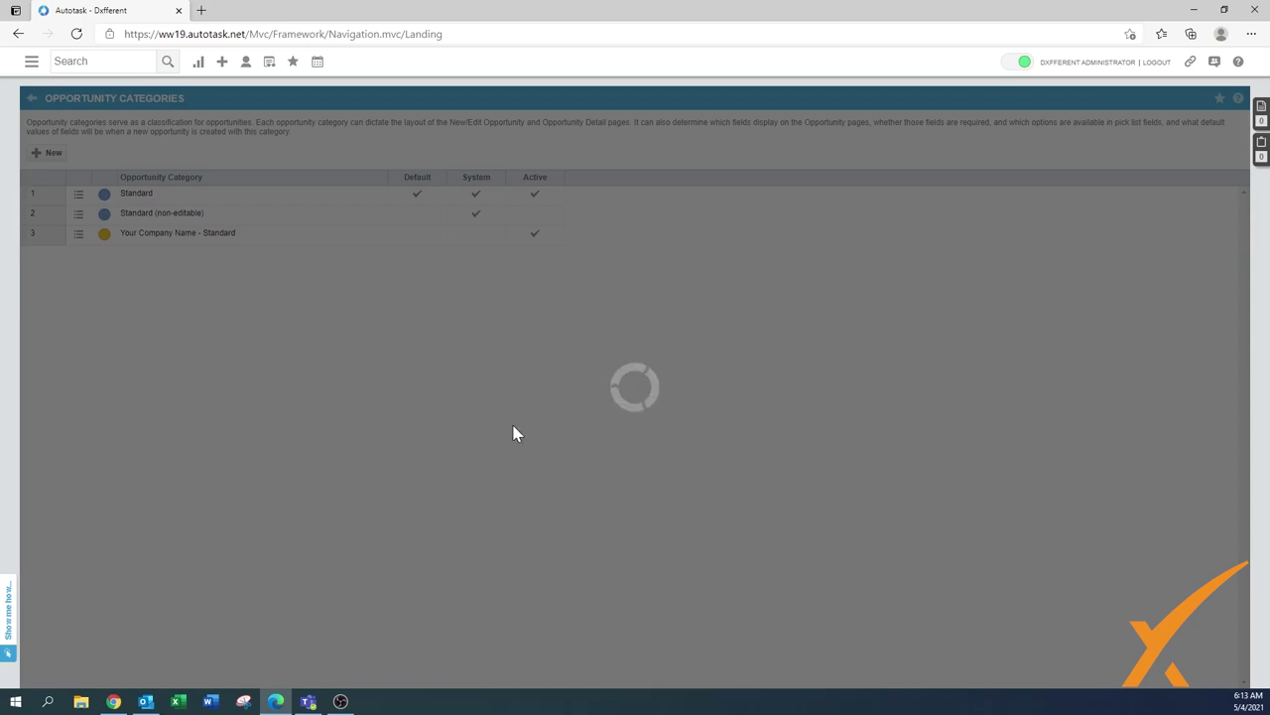